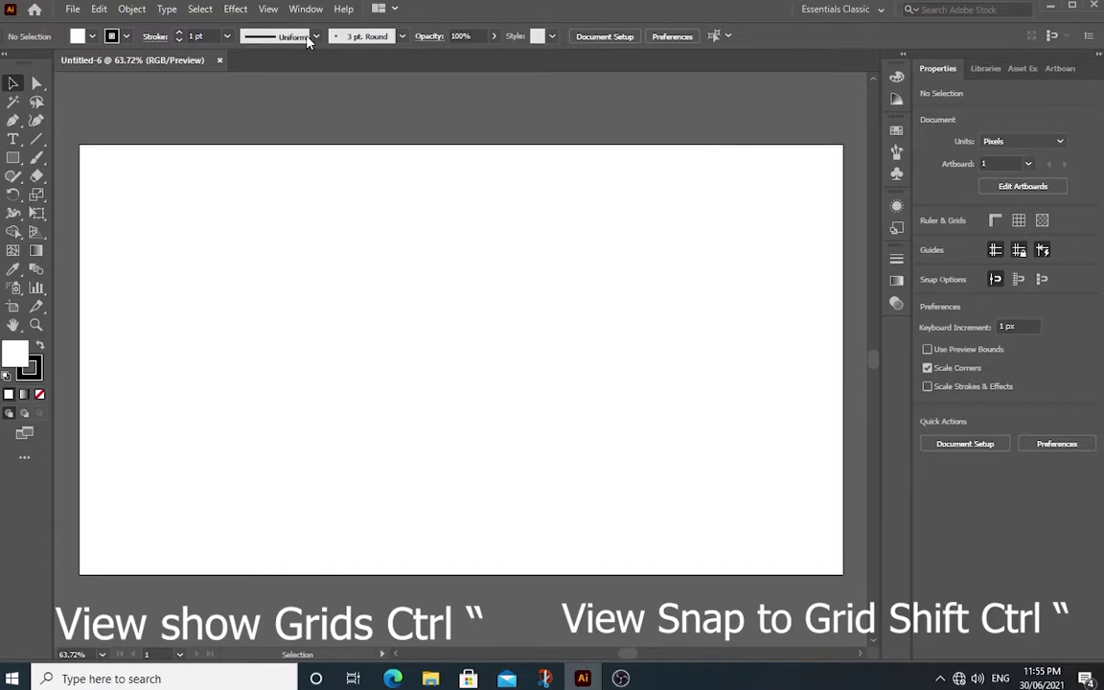
Display the document grid over the artboard and enable Snap to Grid
click(266, 10)
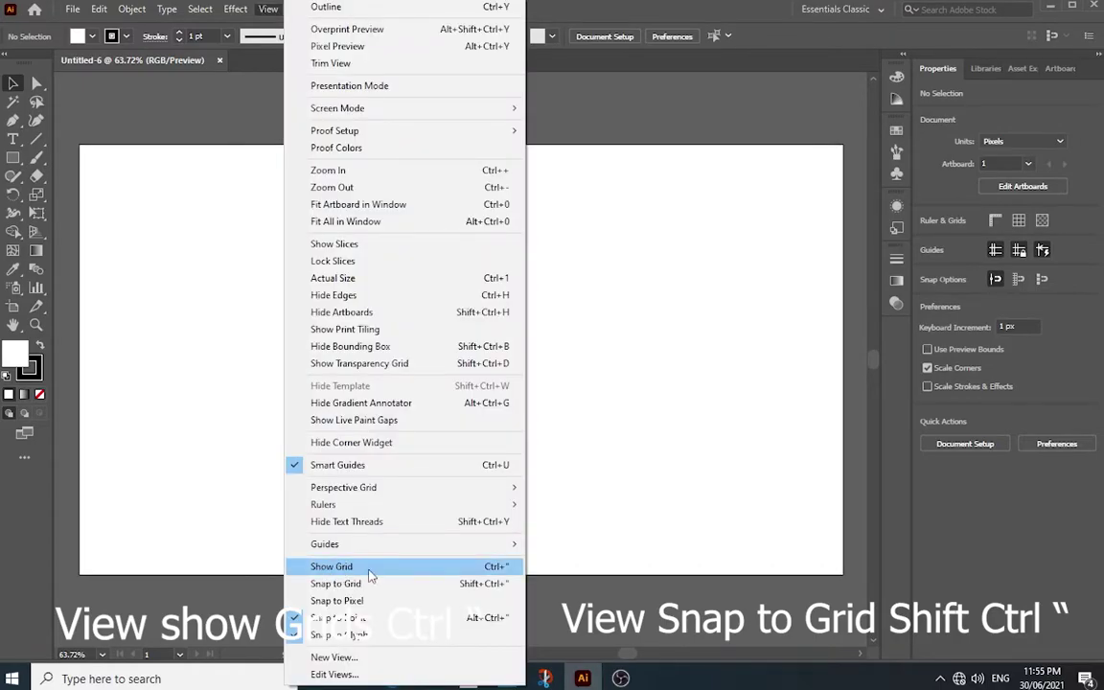
click(335, 570)
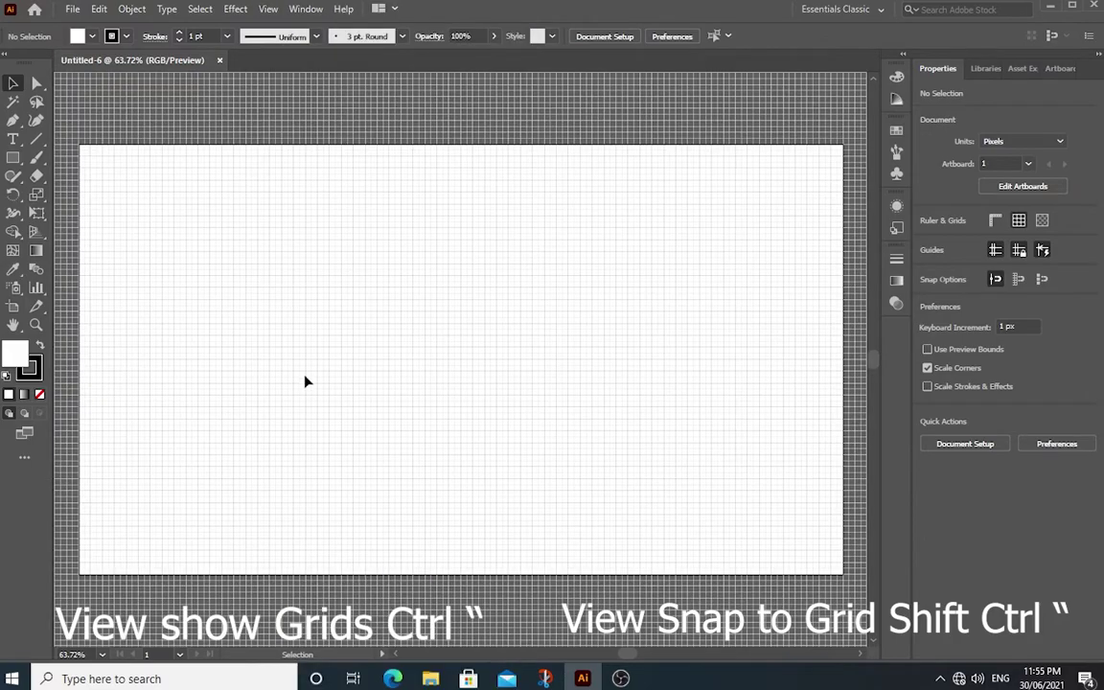
click(269, 10)
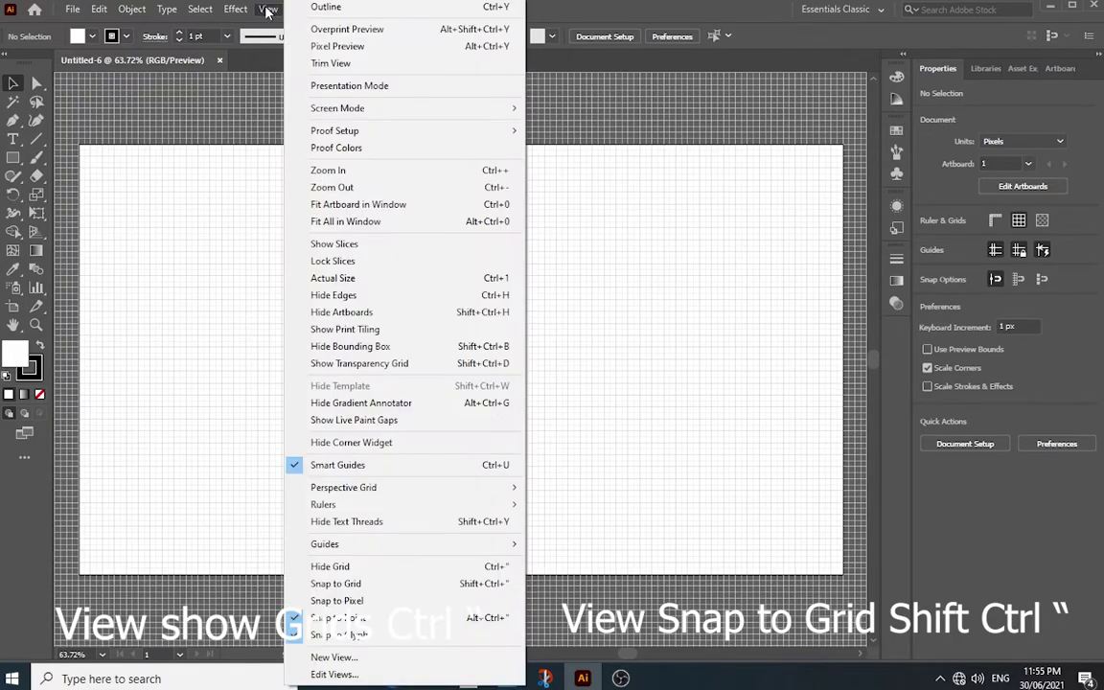
click(356, 587)
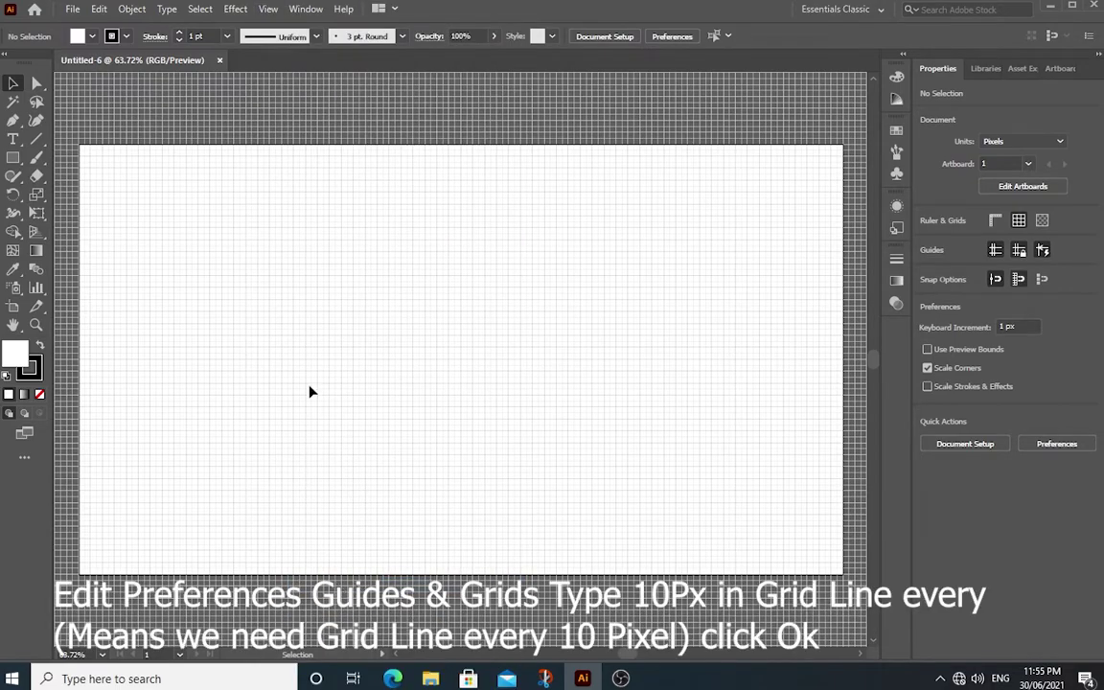
Set Guides & Grid preferences to a gridline every 10 px
click(100, 10)
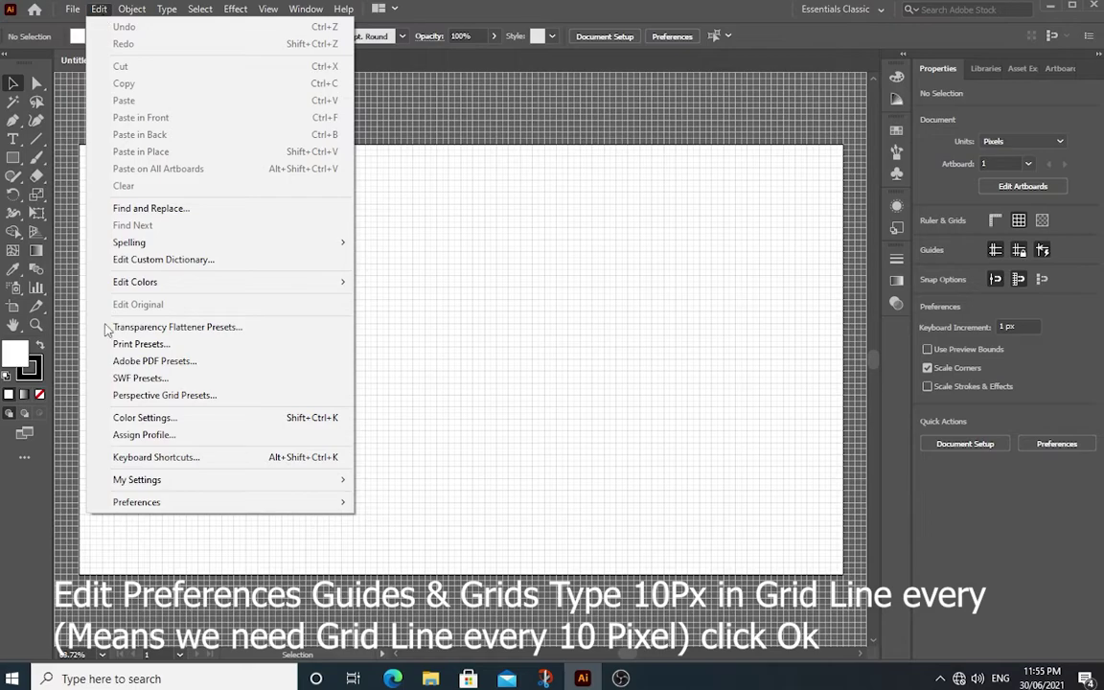
mouse_move(136, 502)
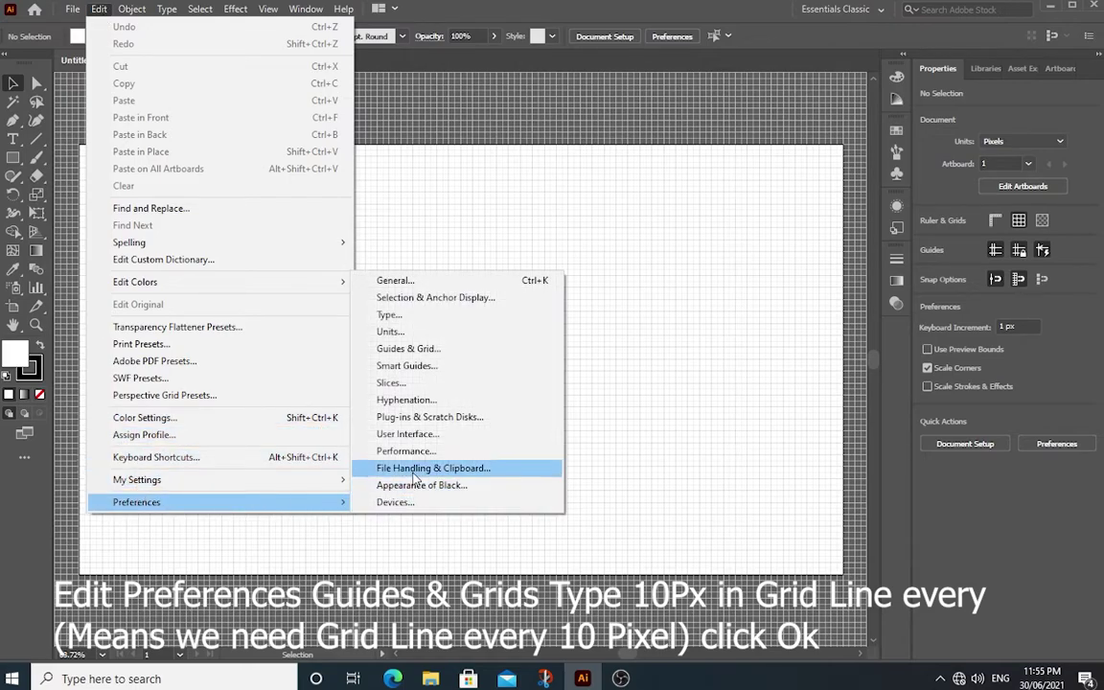
click(412, 349)
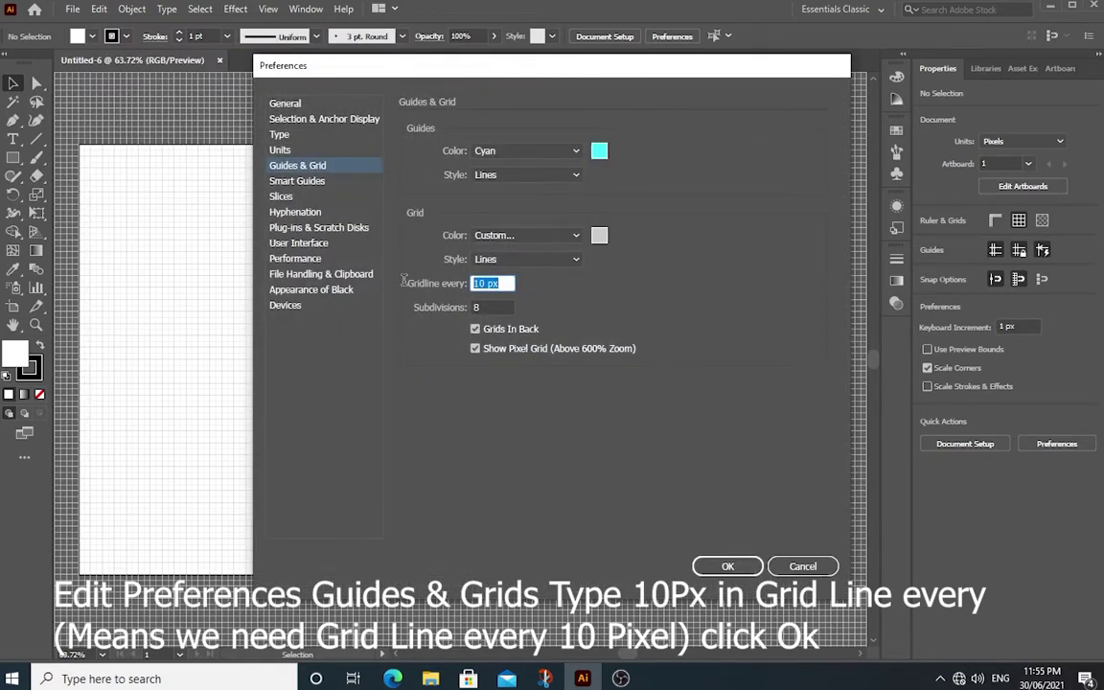
text(10)
click(718, 567)
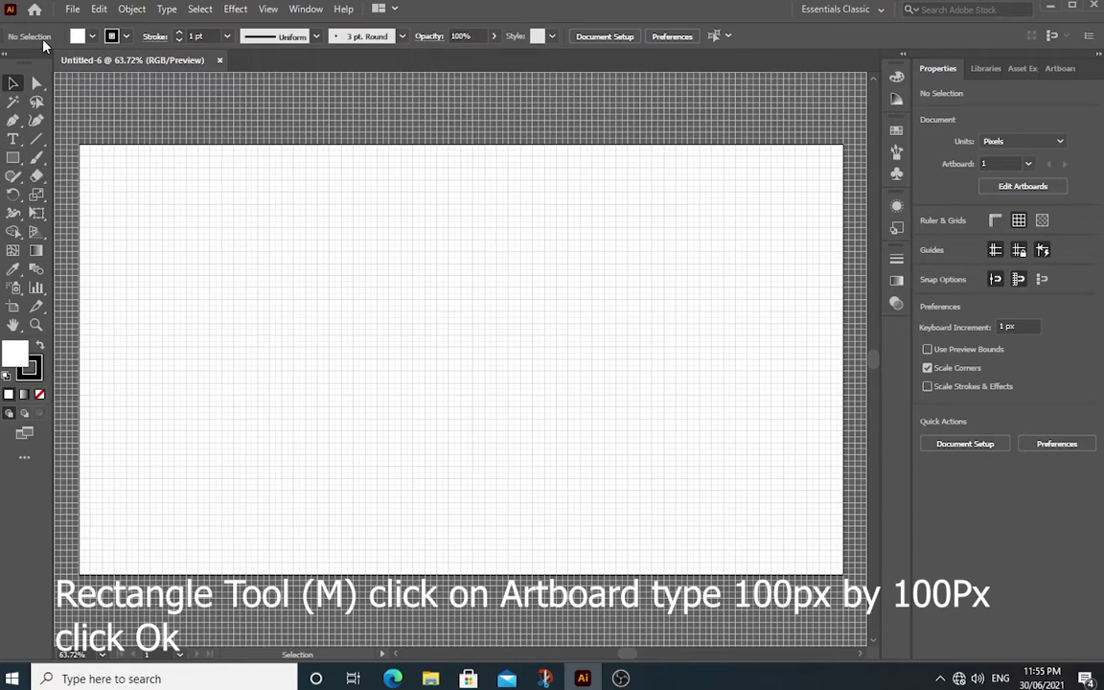
With fill set to None, draw a 100 × 100 px rectangle using the Rectangle Tool dialog
click(81, 37)
click(5, 63)
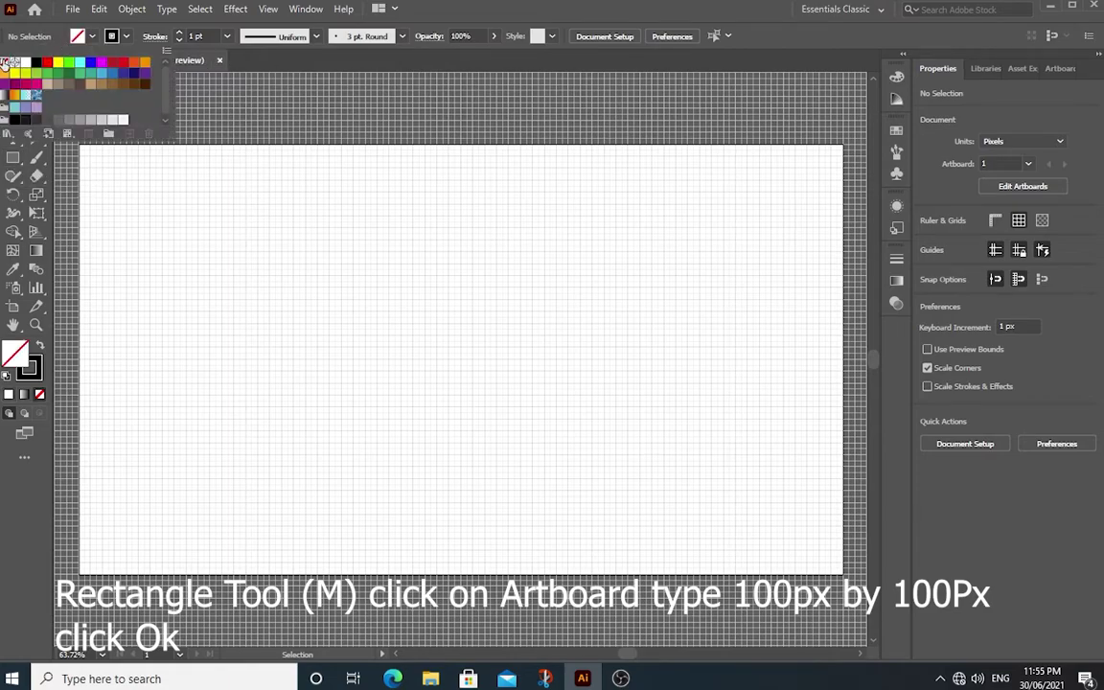
drag(13, 163, 70, 166)
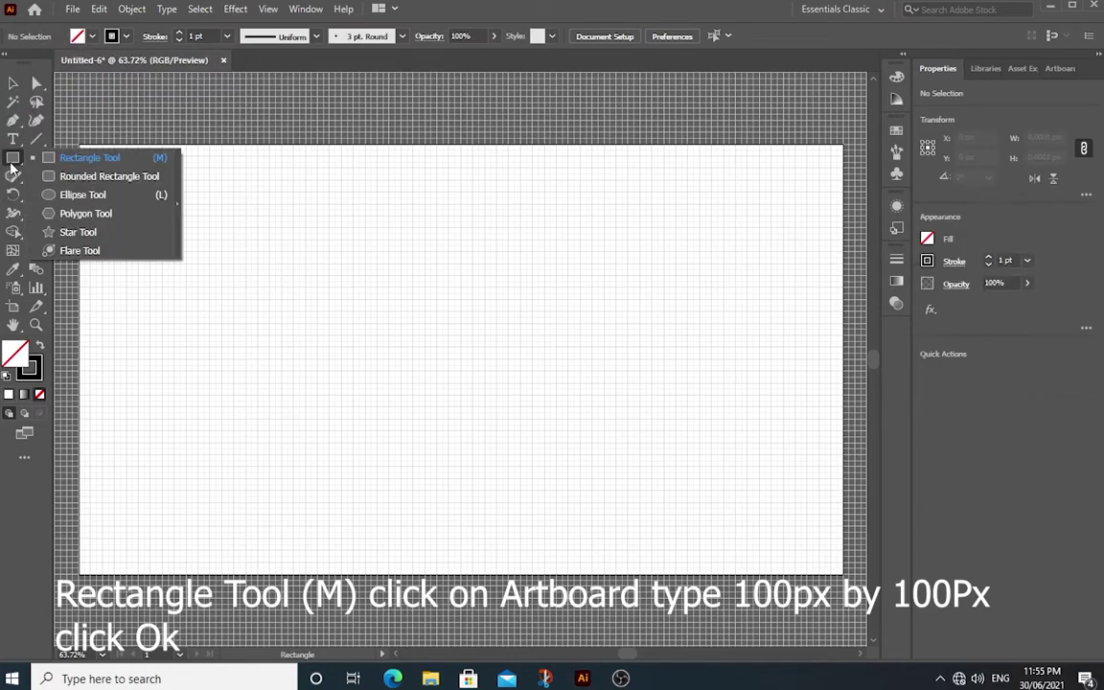
click(73, 158)
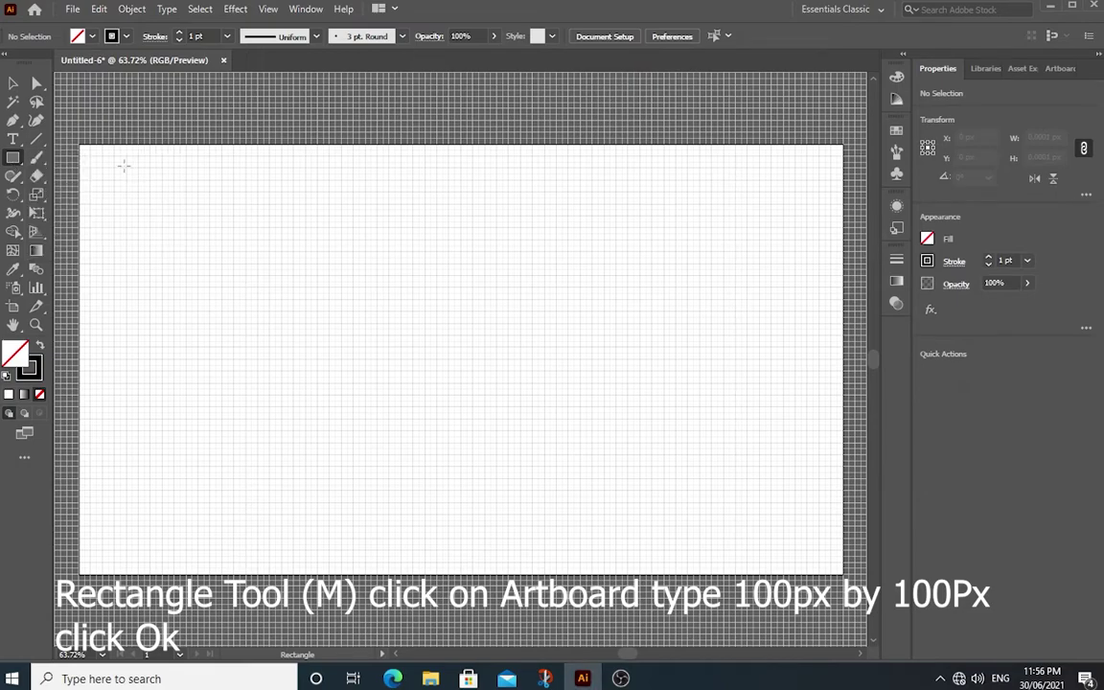
click(385, 327)
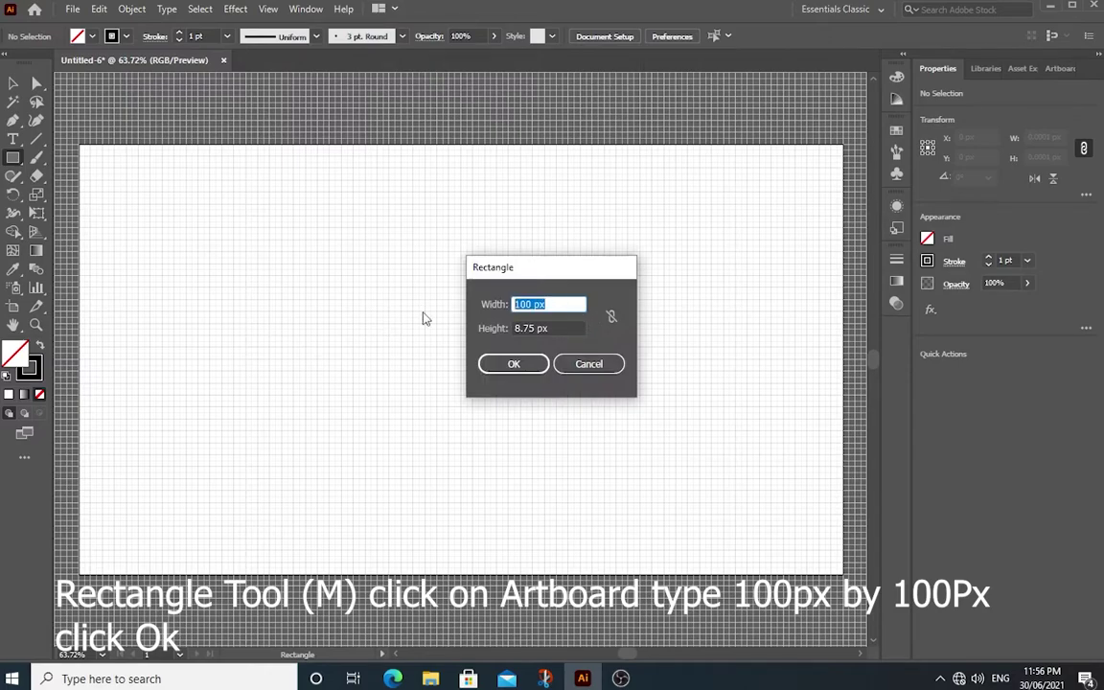
text(100)
key(Tab)
text(100)
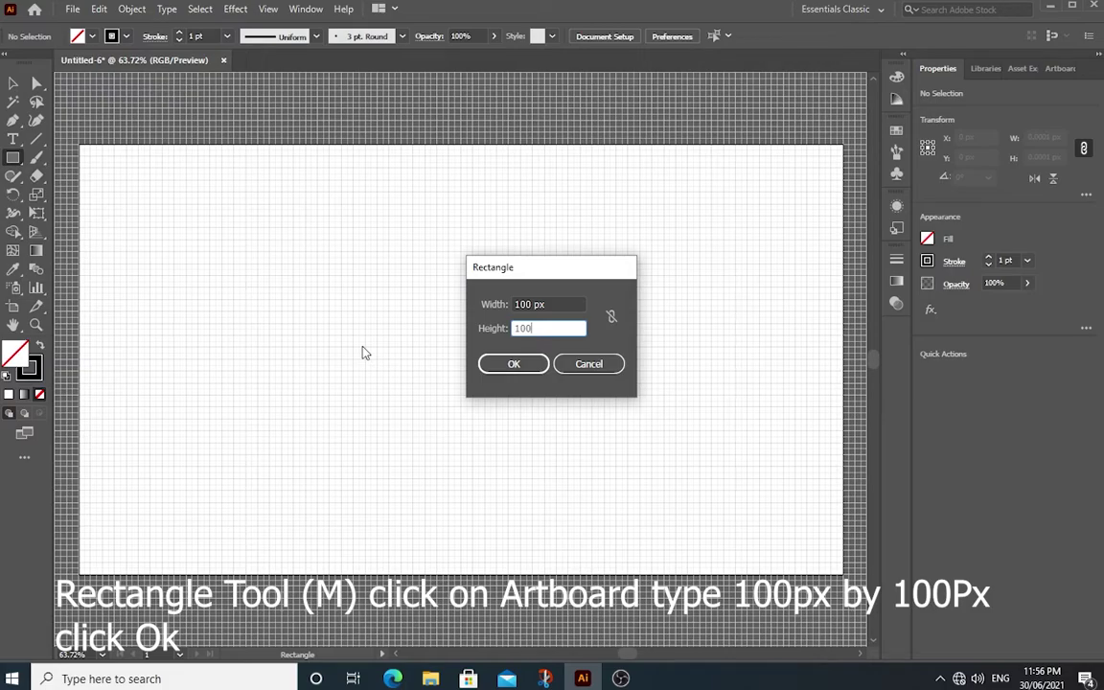
click(510, 366)
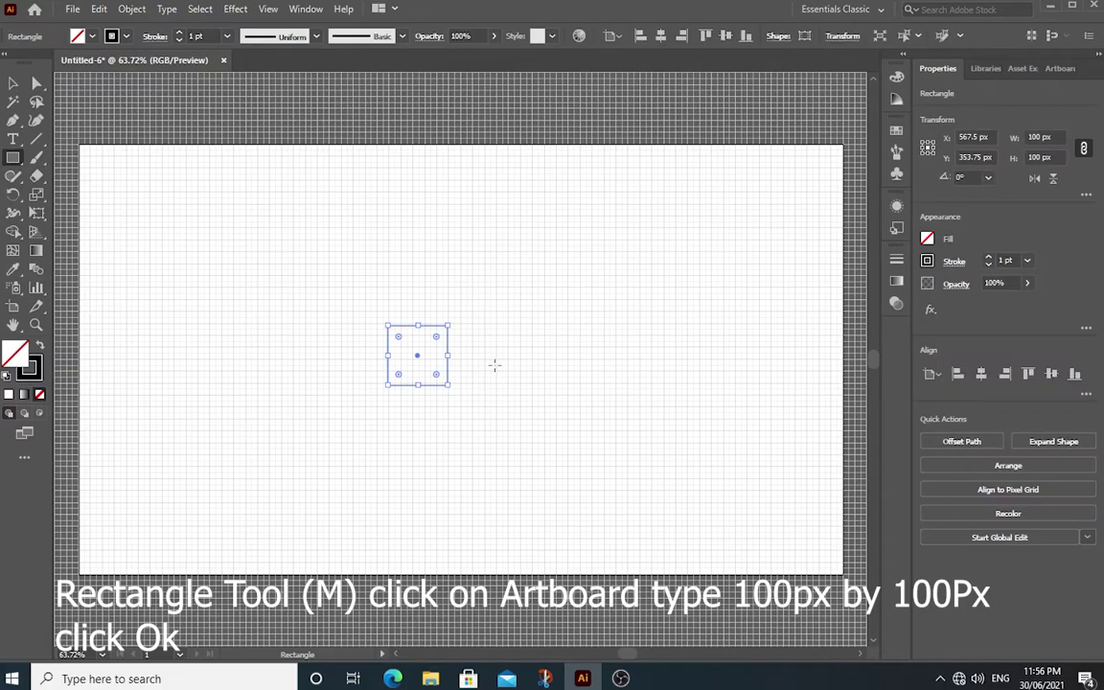
Zoom in twice on the square and lock it via Object > Lock > Selection
click(11, 85)
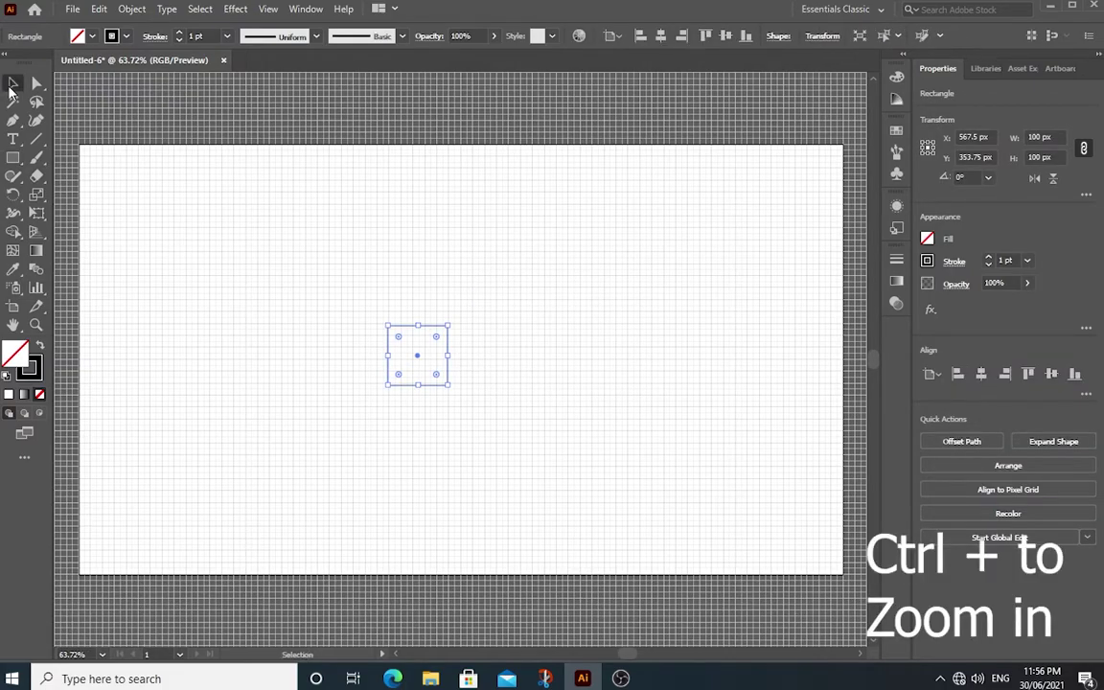
key(ctrl+plus)
key(ctrl+plus)
key(ctrl+plus)
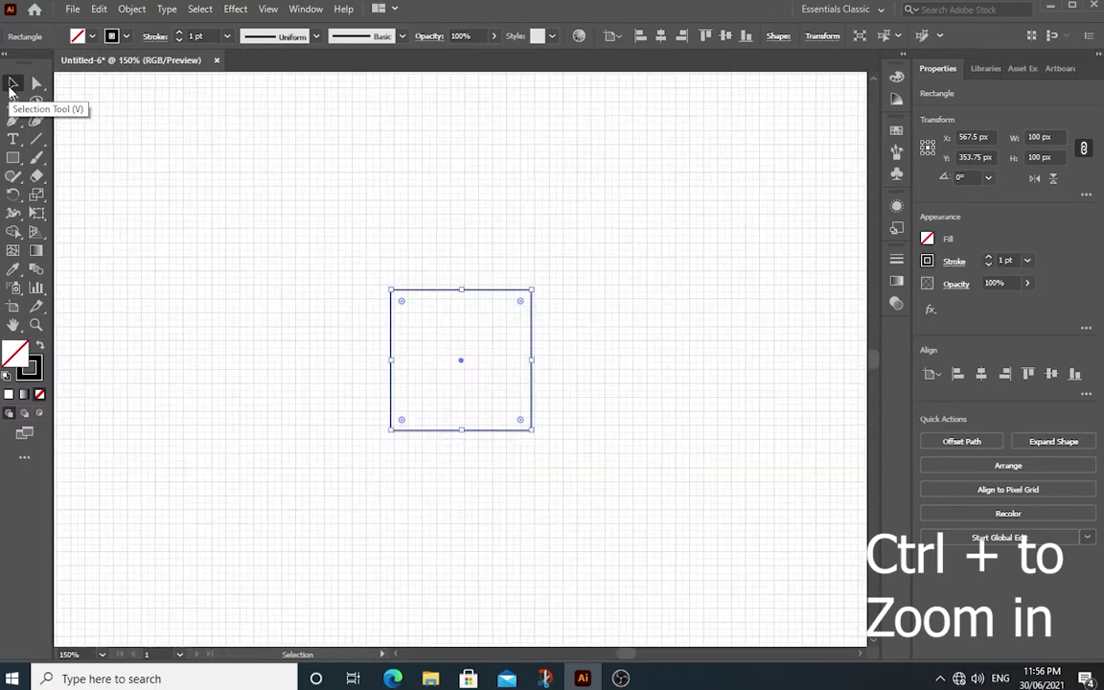
key(ctrl+plus)
key(ctrl+plus)
key(ctrl+plus)
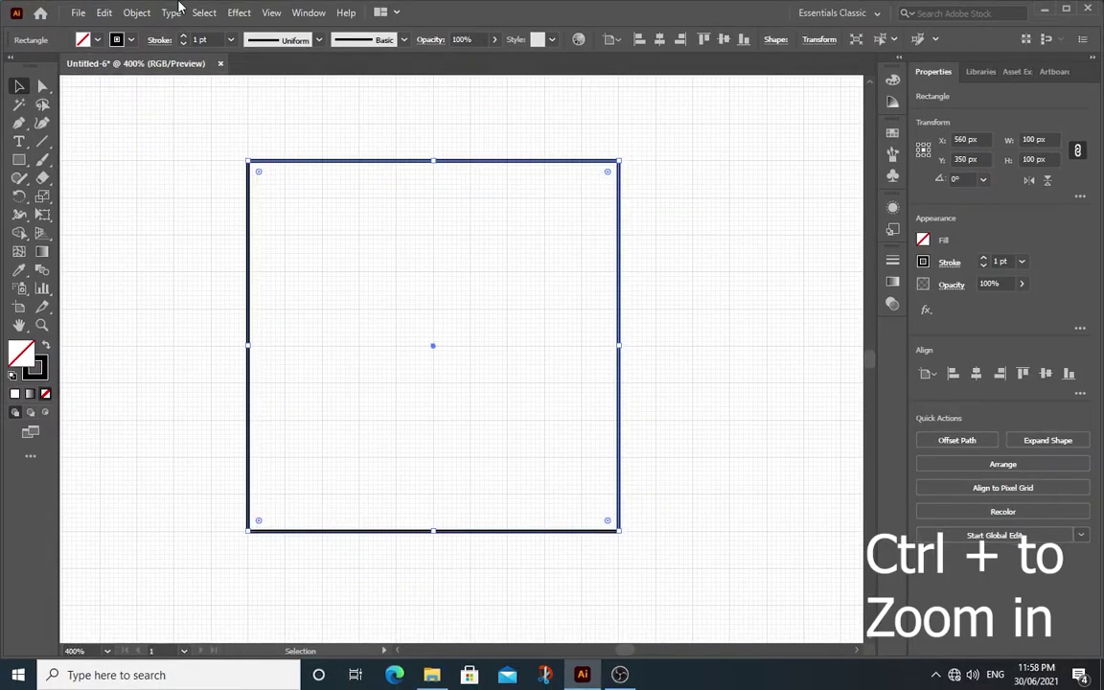
click(136, 13)
mouse_move(155, 119)
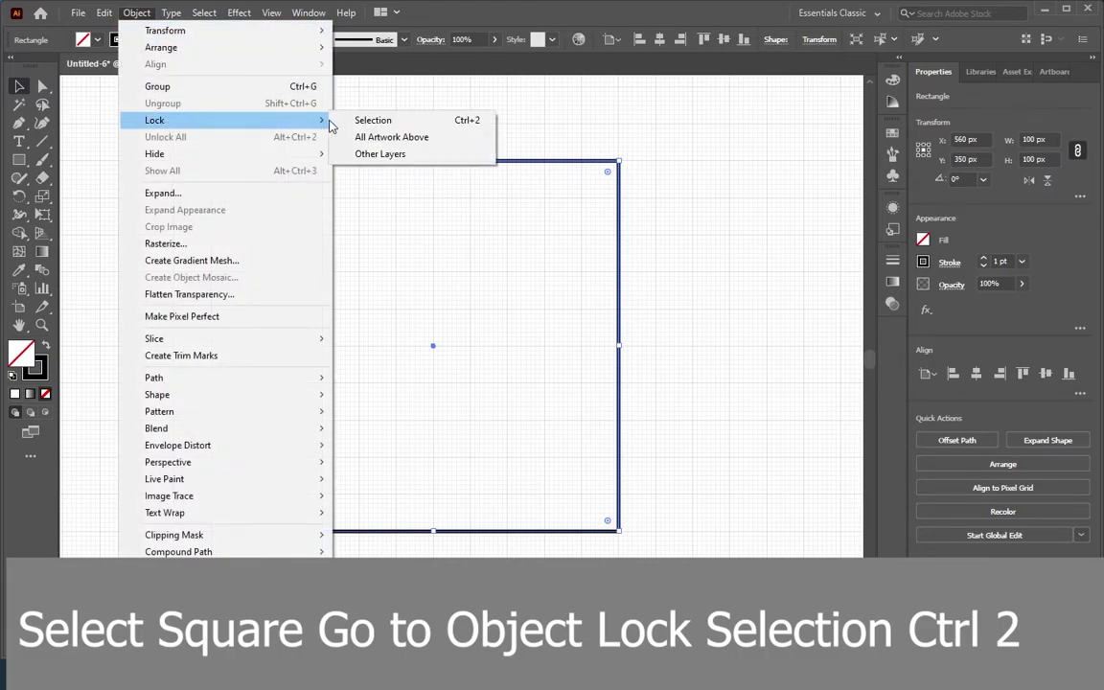
click(386, 123)
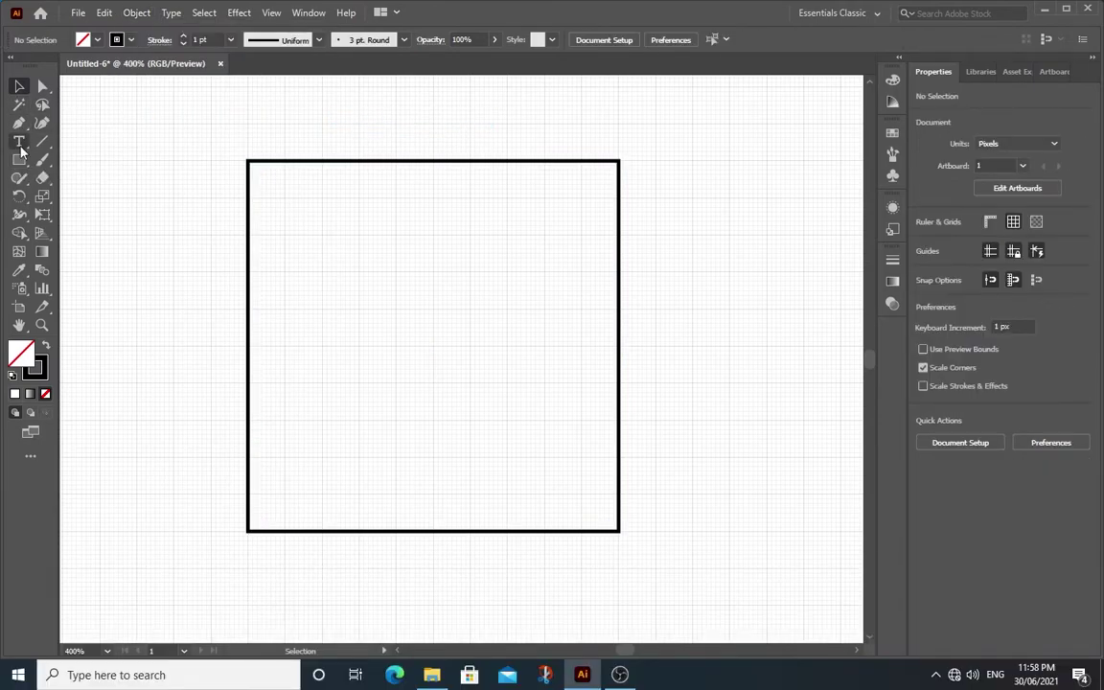
Set fill to solid black and stroke to None, with the Rectangle Tool active
click(96, 39)
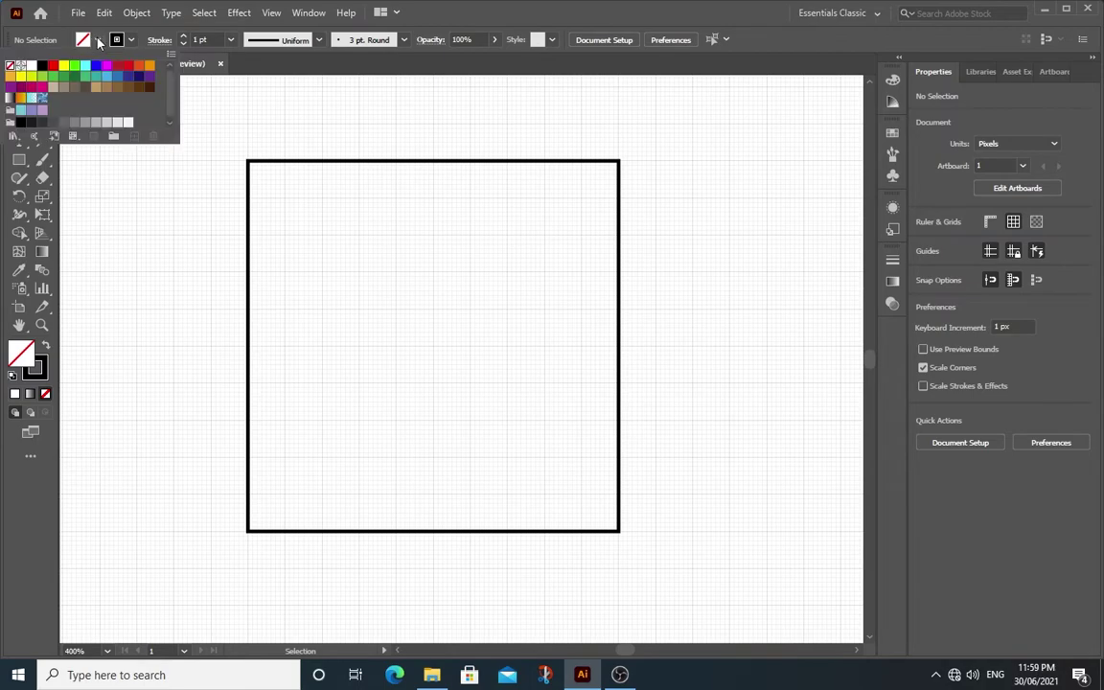
click(42, 65)
click(131, 39)
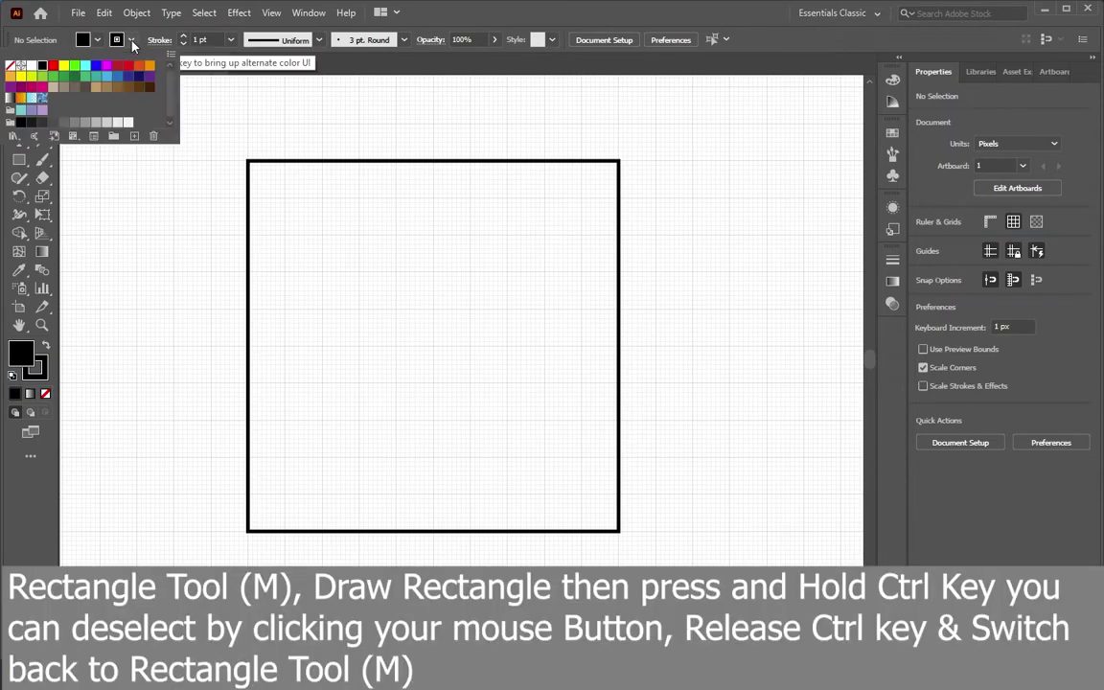
click(9, 65)
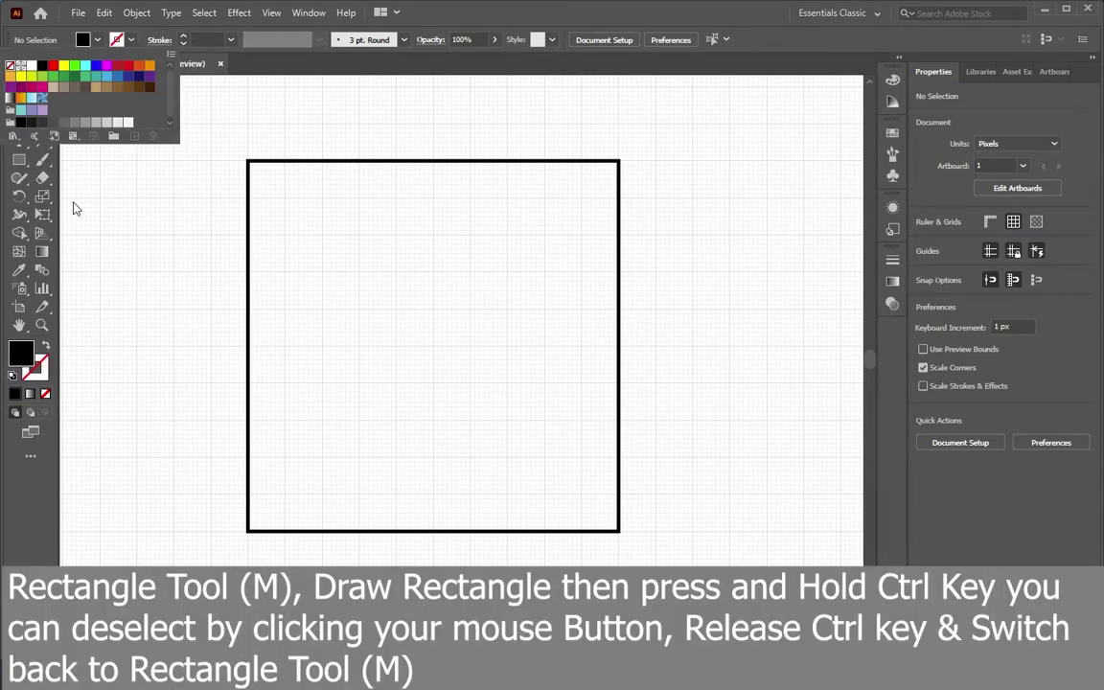
click(19, 160)
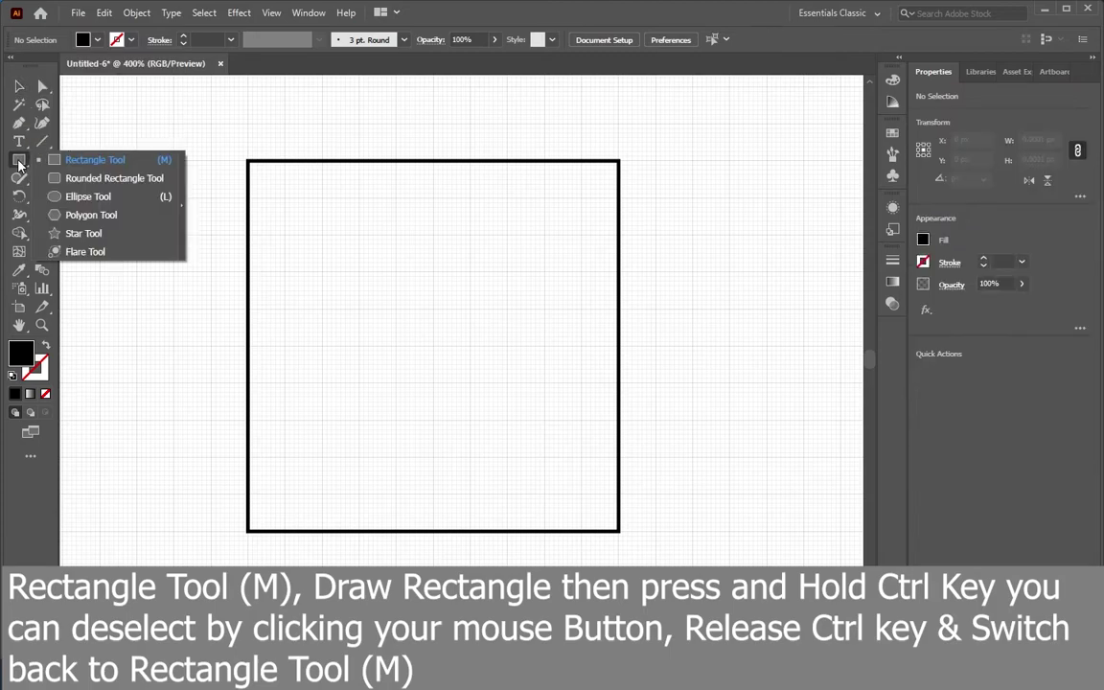
click(81, 159)
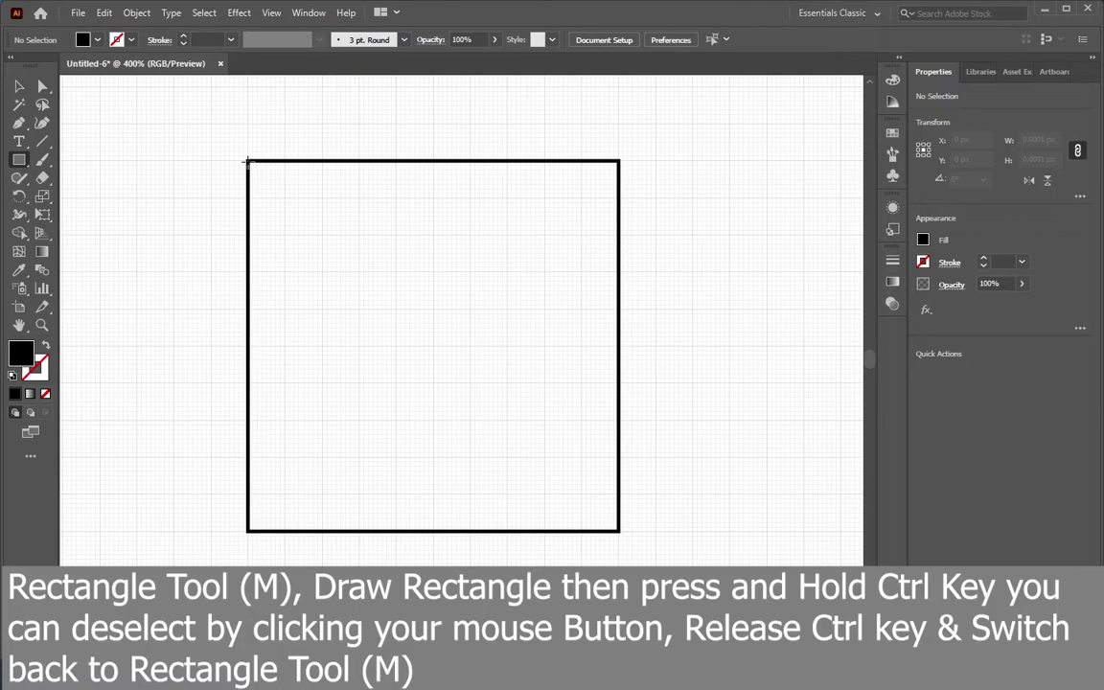
Draw a black 100 × 10 px bar across the square's top edge, then deselect it
mouse_move(249, 162)
mouse_down()
mouse_move(261, 189)
mouse_move(619, 199)
mouse_up()
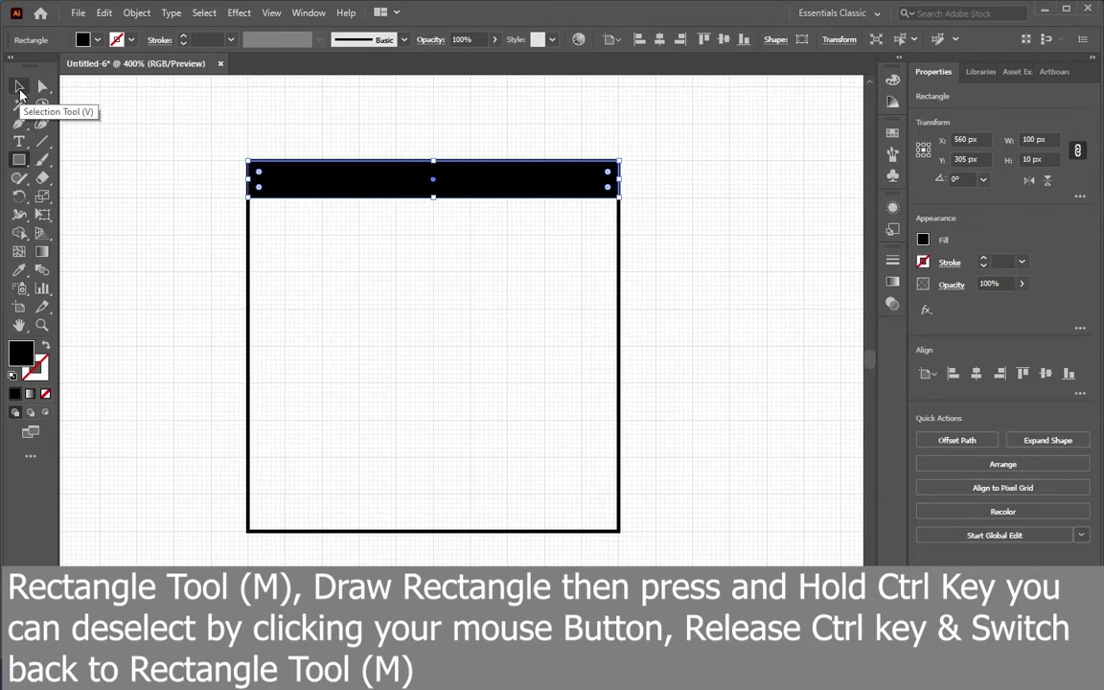
ctrl+click(69, 127)
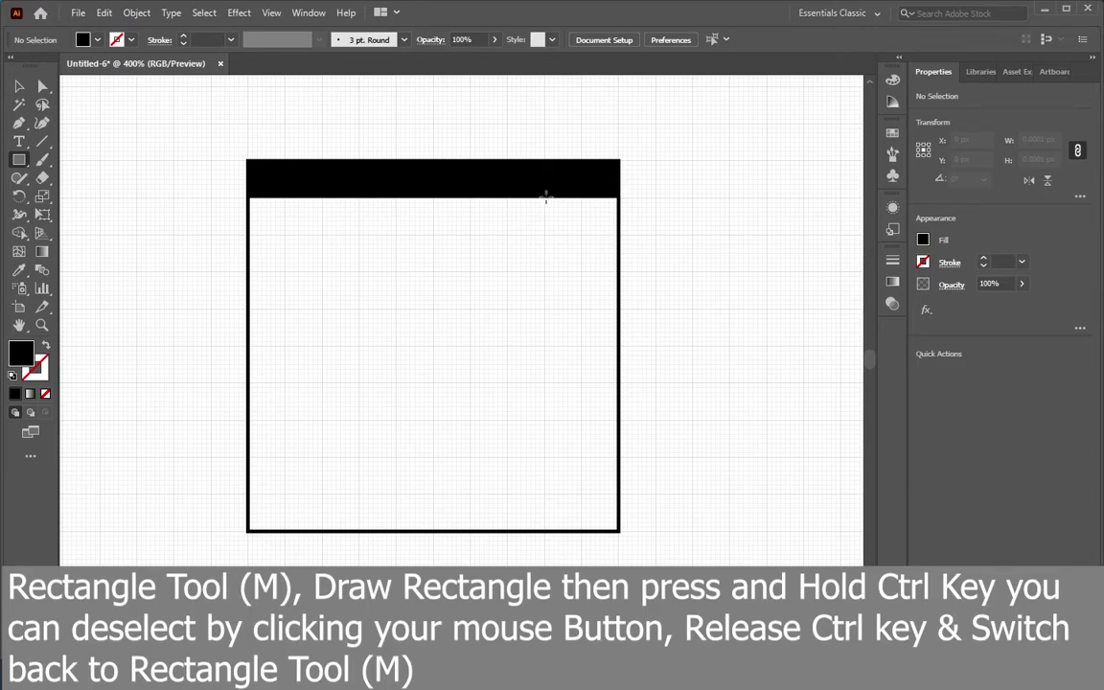
Draw a 10 × 20 px post under the top bar and a 20 × 10 px block to its left
drag(545, 197, 583, 272)
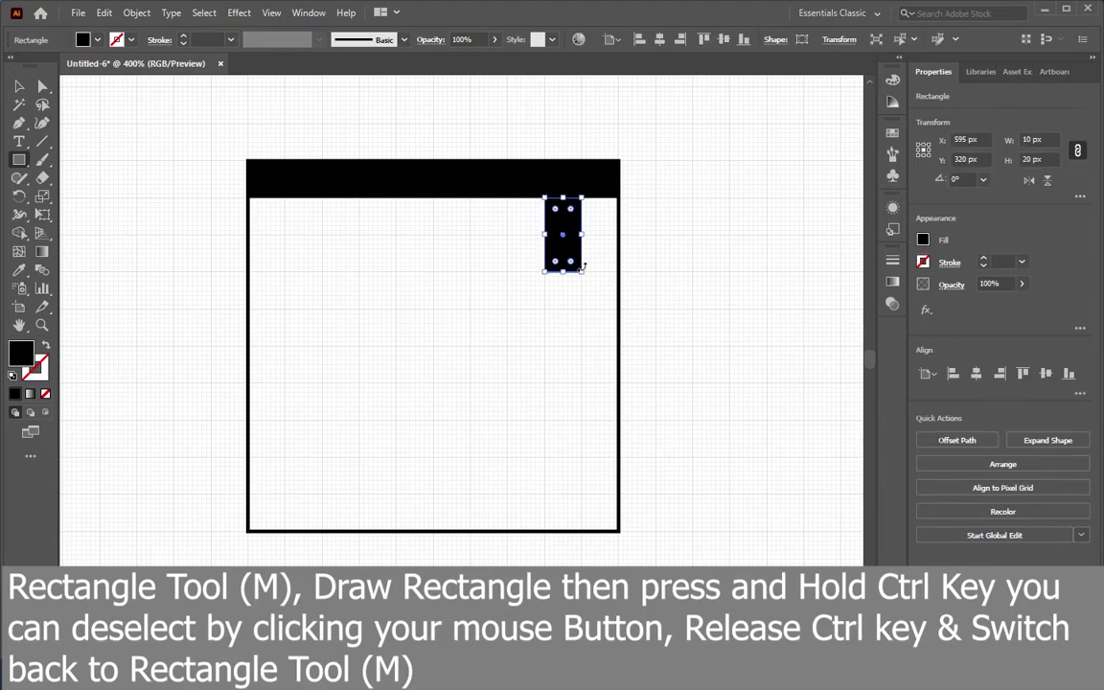
ctrl+click(648, 264)
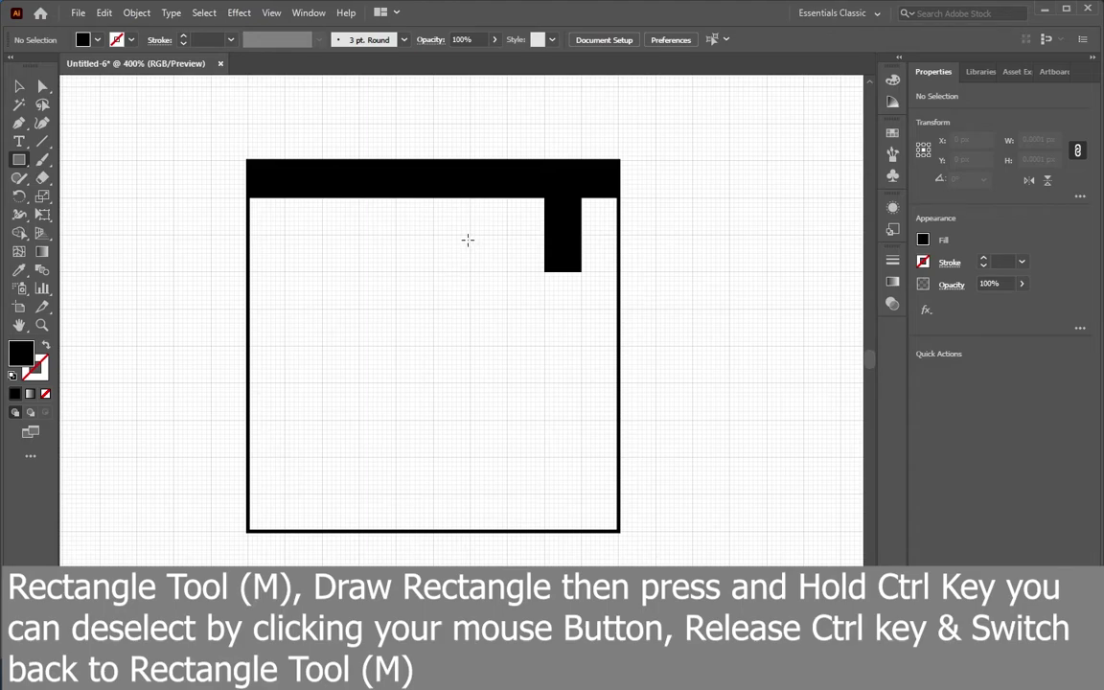
drag(469, 234, 546, 272)
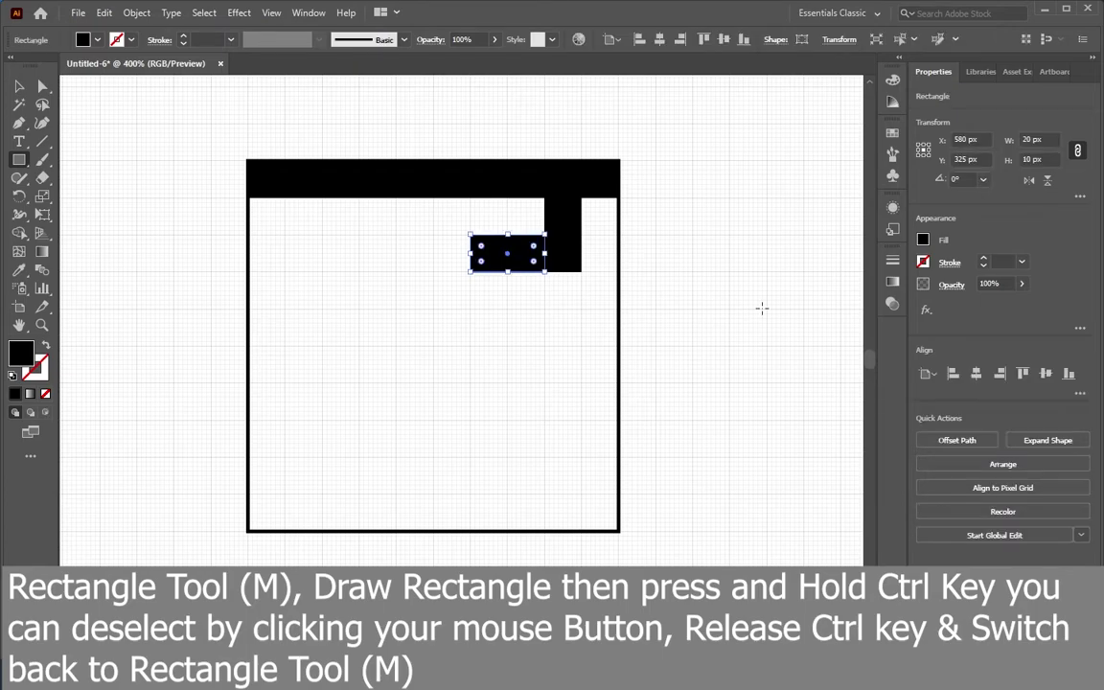
ctrl+click(703, 300)
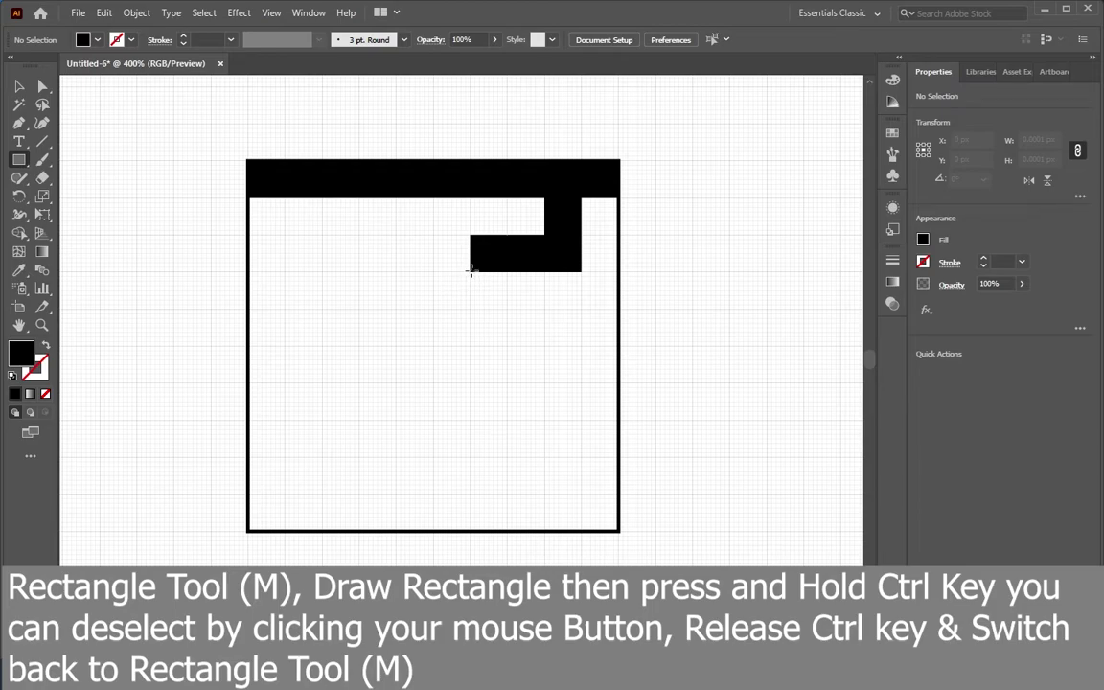
Add a 10 × 30 px bar downward, a 20 × 10 px bar left, then a 10 × 20 px bar down
scroll(496, 288, down, 1)
mouse_move(468, 272)
mouse_down()
mouse_move(505, 298)
mouse_move(508, 364)
mouse_up()
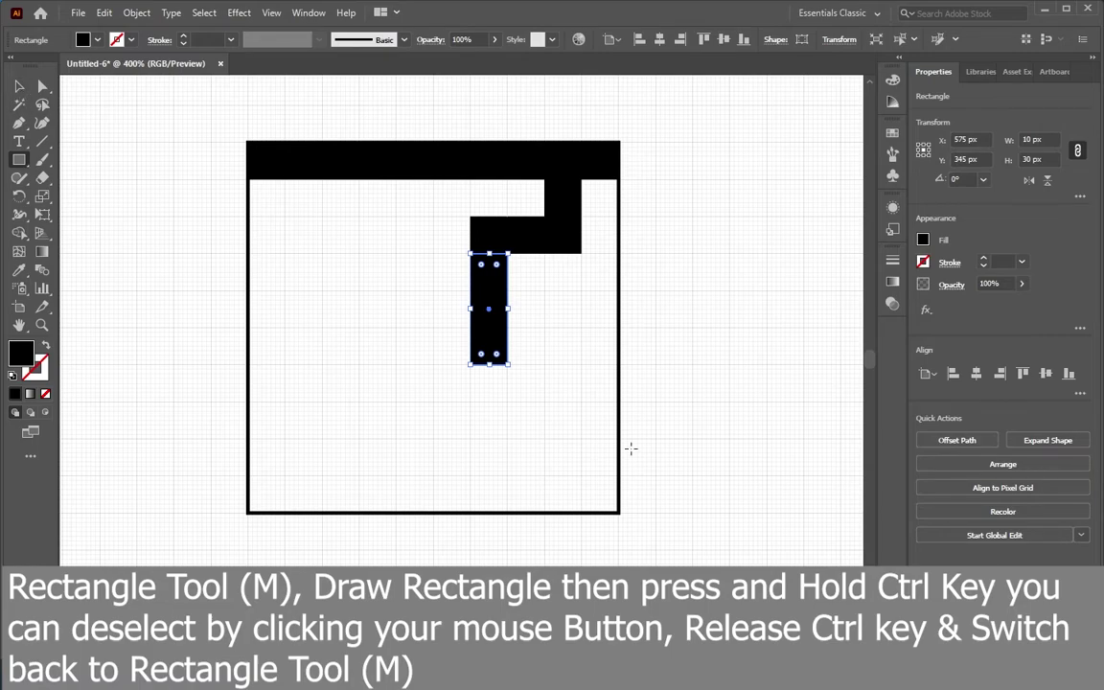
ctrl+click(669, 402)
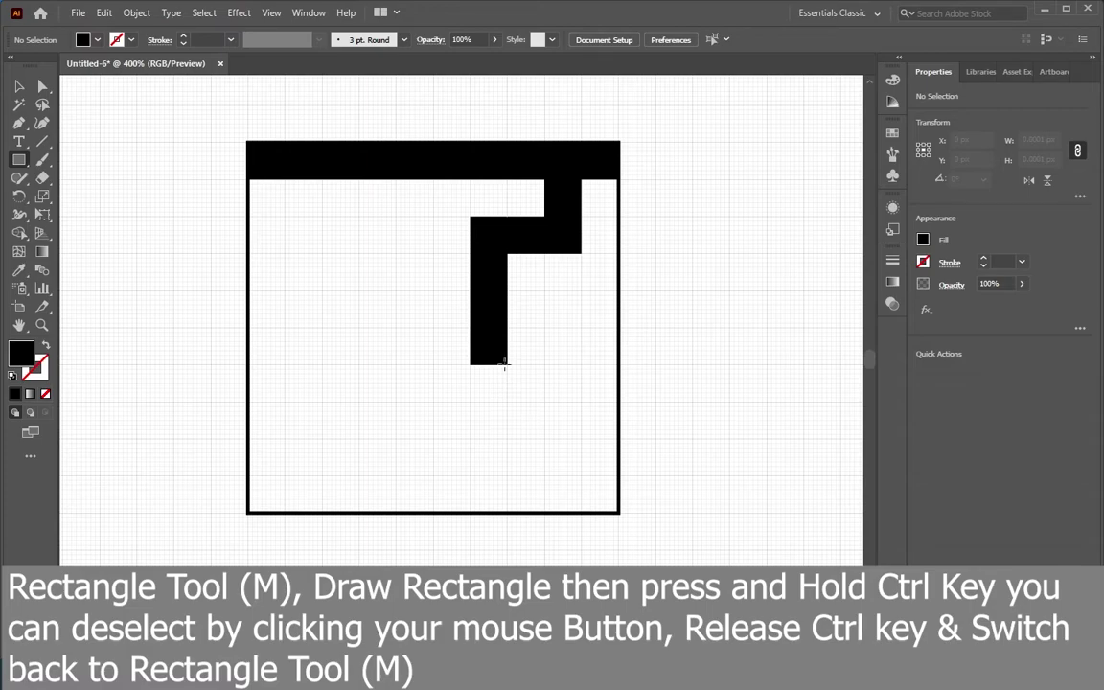
mouse_move(507, 364)
mouse_down()
mouse_move(434, 365)
mouse_move(434, 404)
mouse_up()
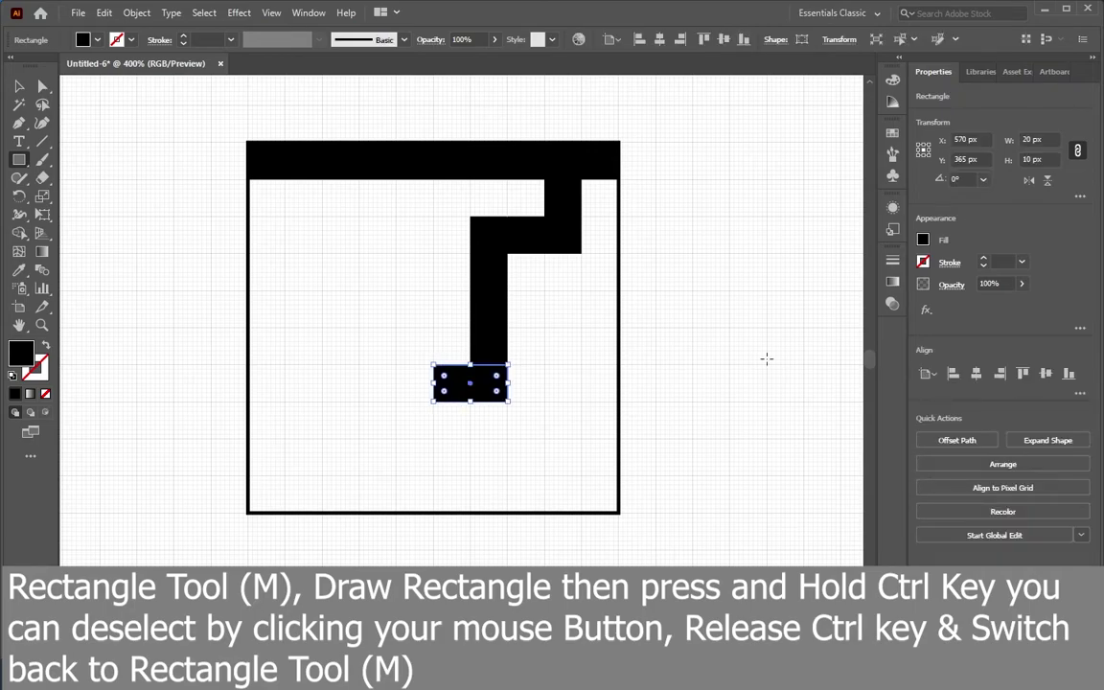
ctrl+click(634, 316)
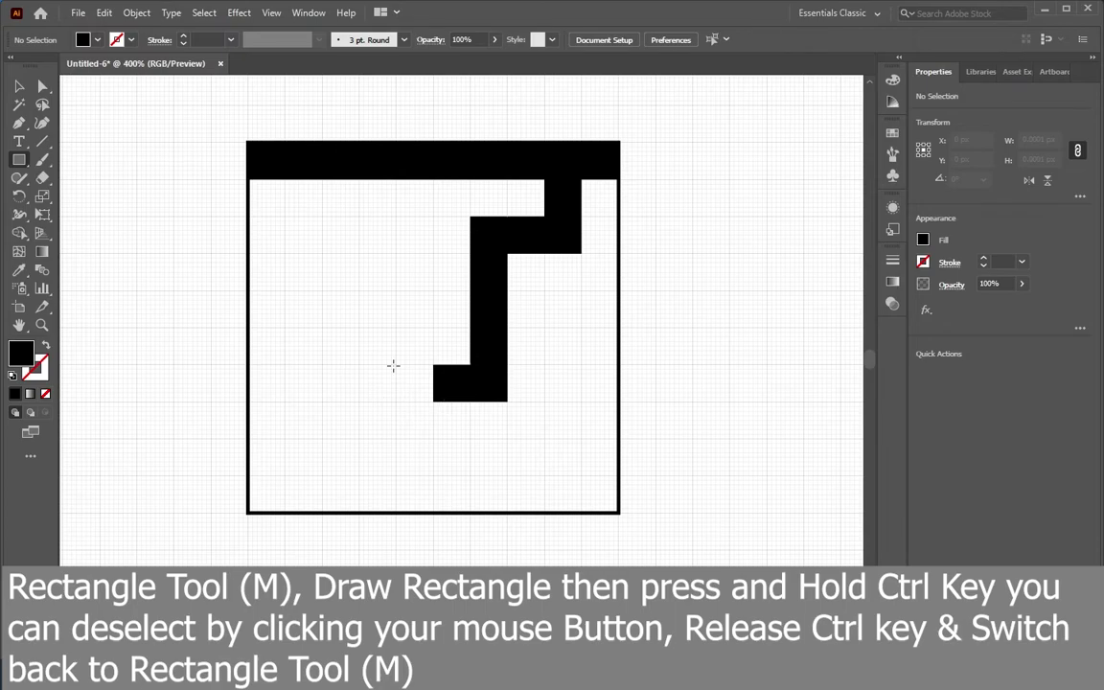
drag(397, 365, 436, 440)
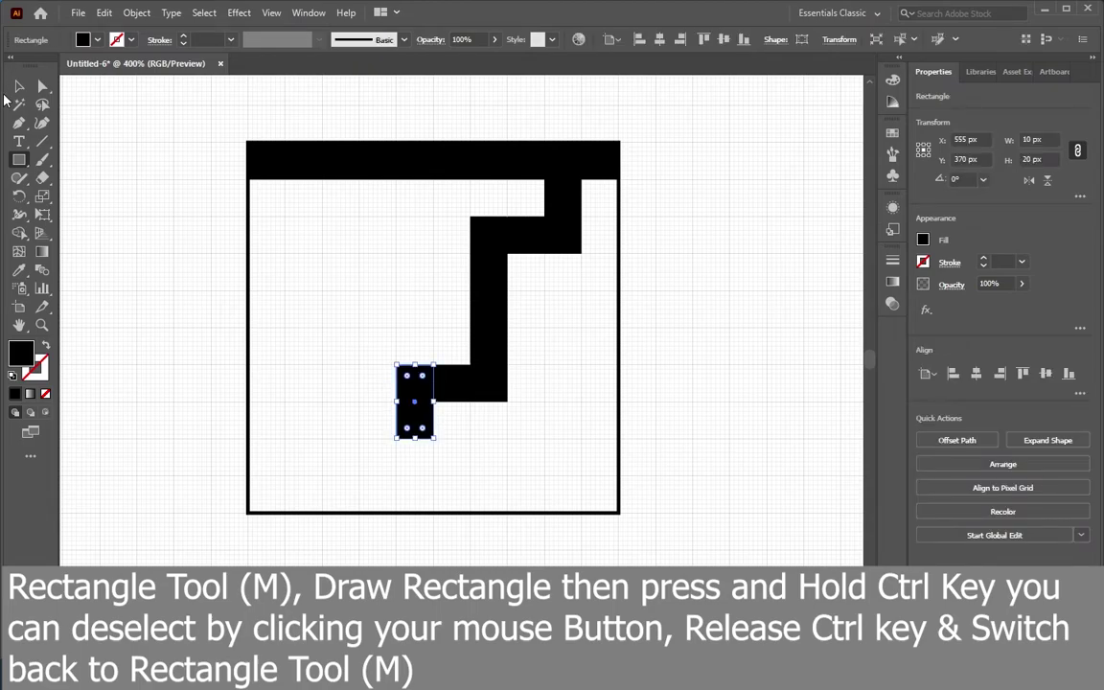
ctrl+click(718, 407)
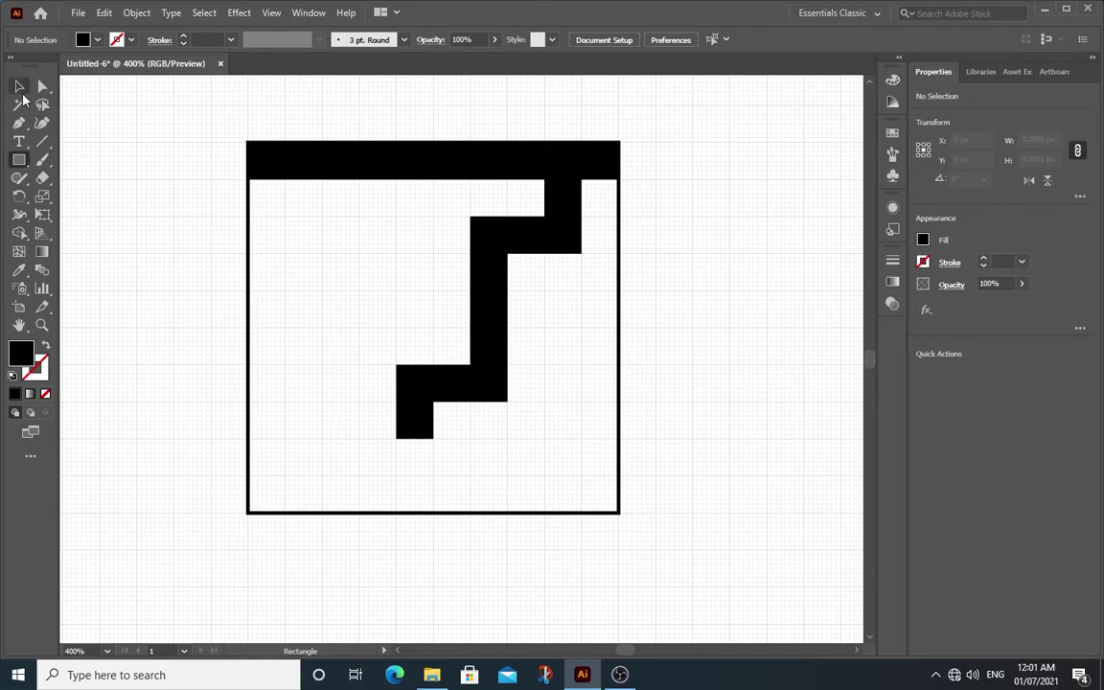
Shift-select all five pieces of the stepped black line
click(20, 87)
click(566, 201)
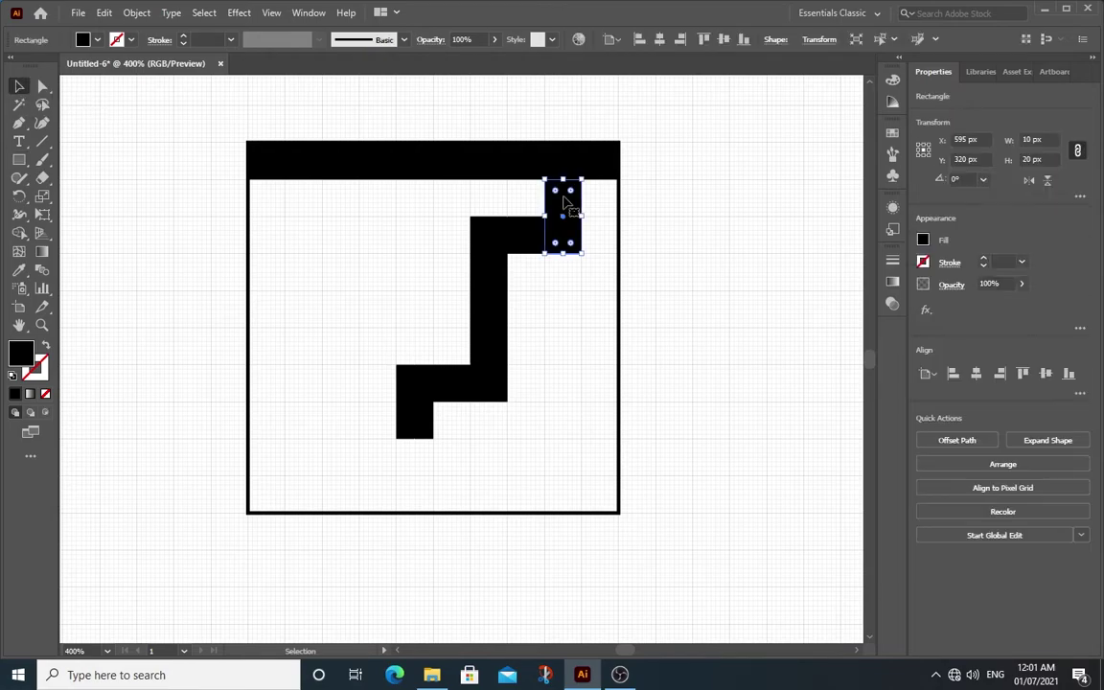
shift+click(517, 233)
shift+click(487, 290)
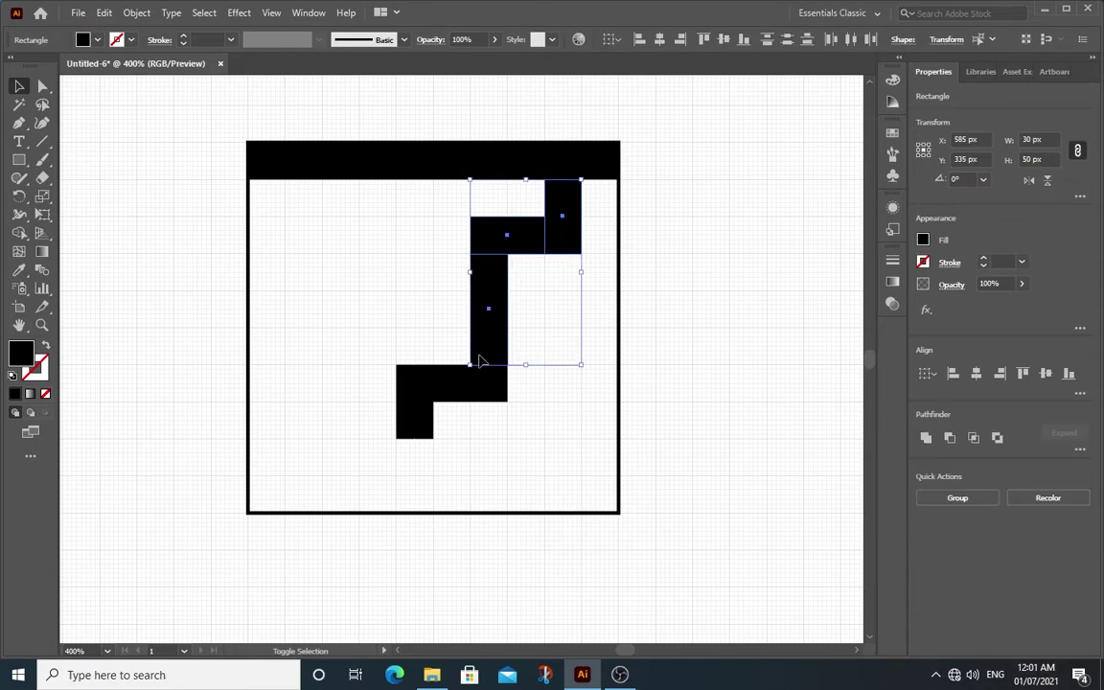
shift+click(474, 380)
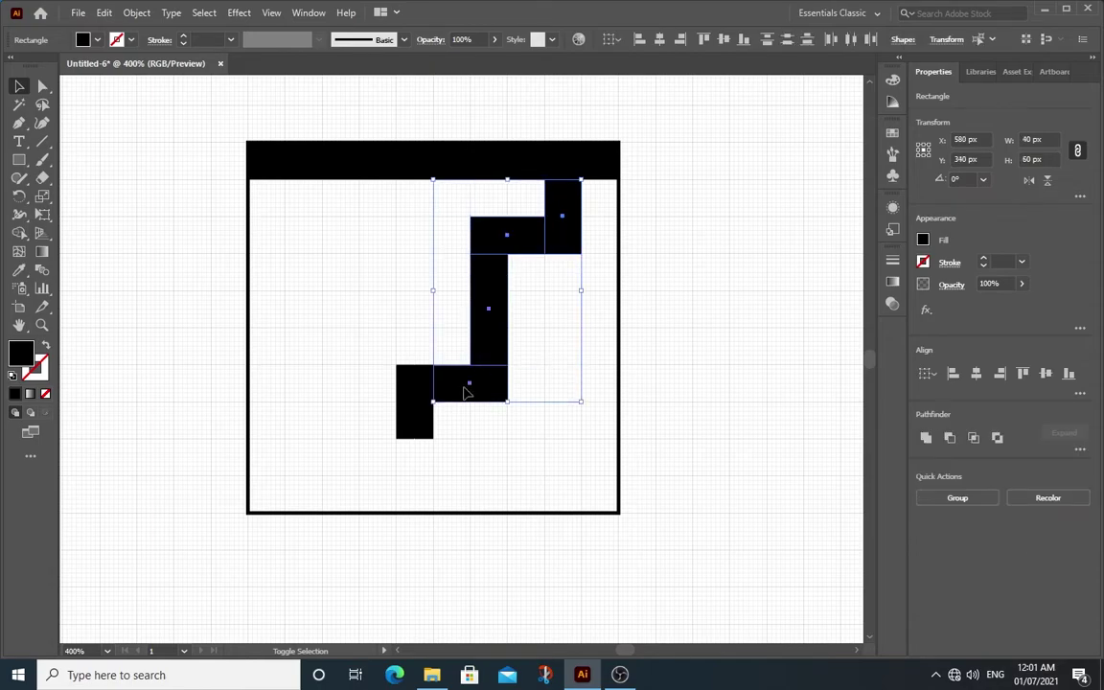
shift+click(414, 388)
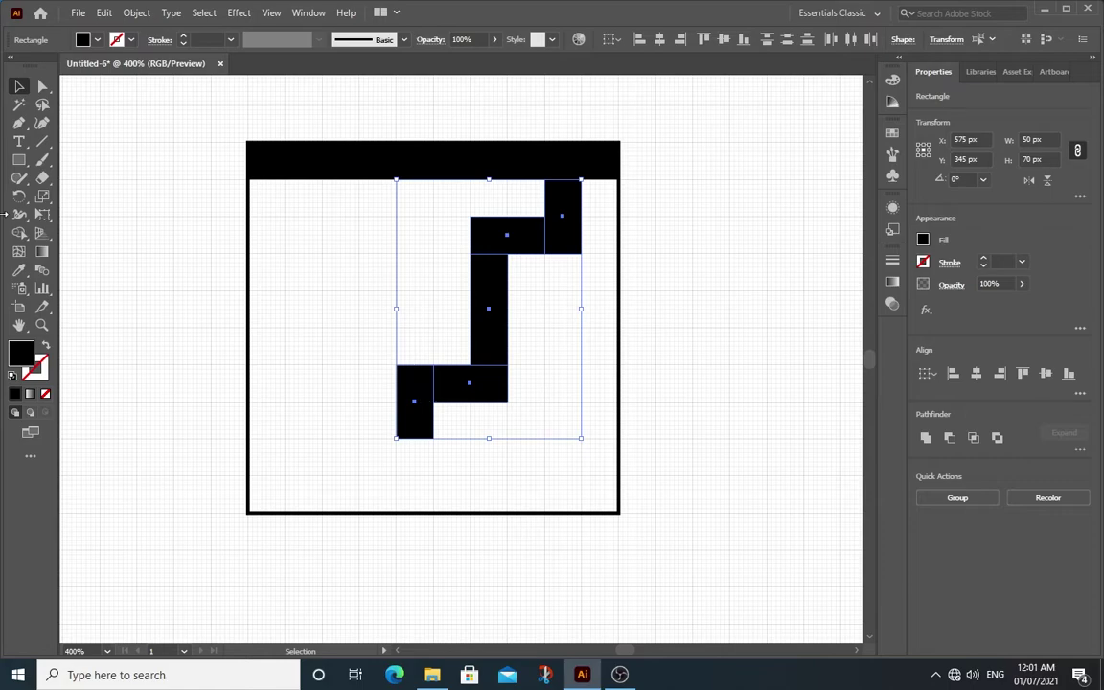
Make a 90° rotated copy of the selected pieces with the Rotate Tool
click(17, 197)
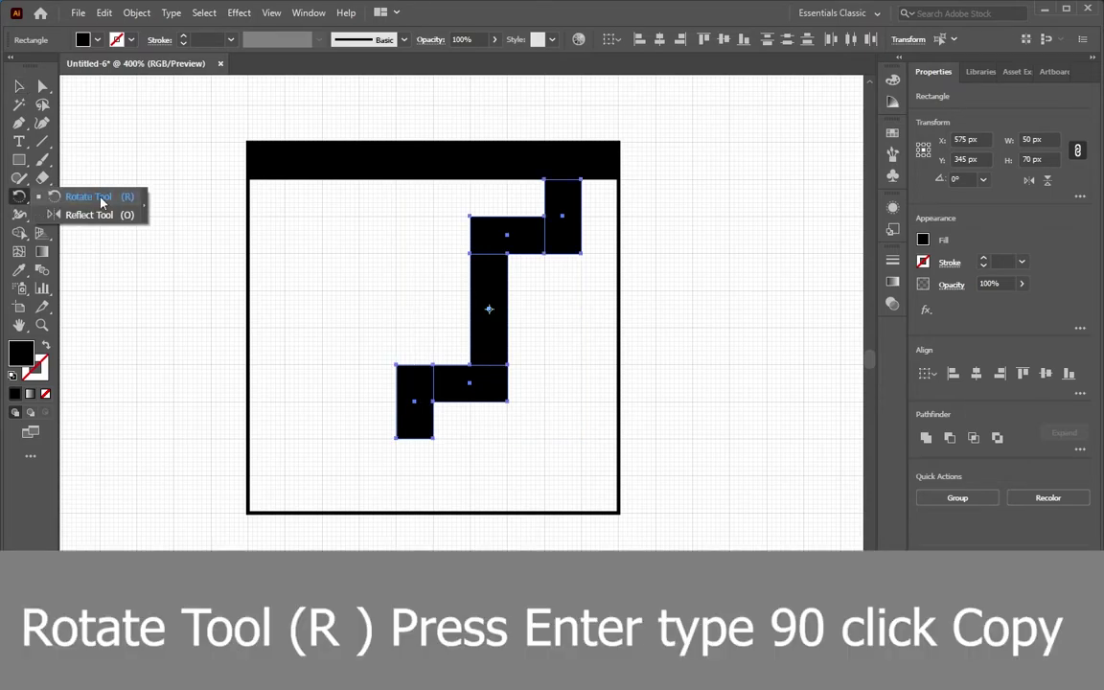
click(76, 197)
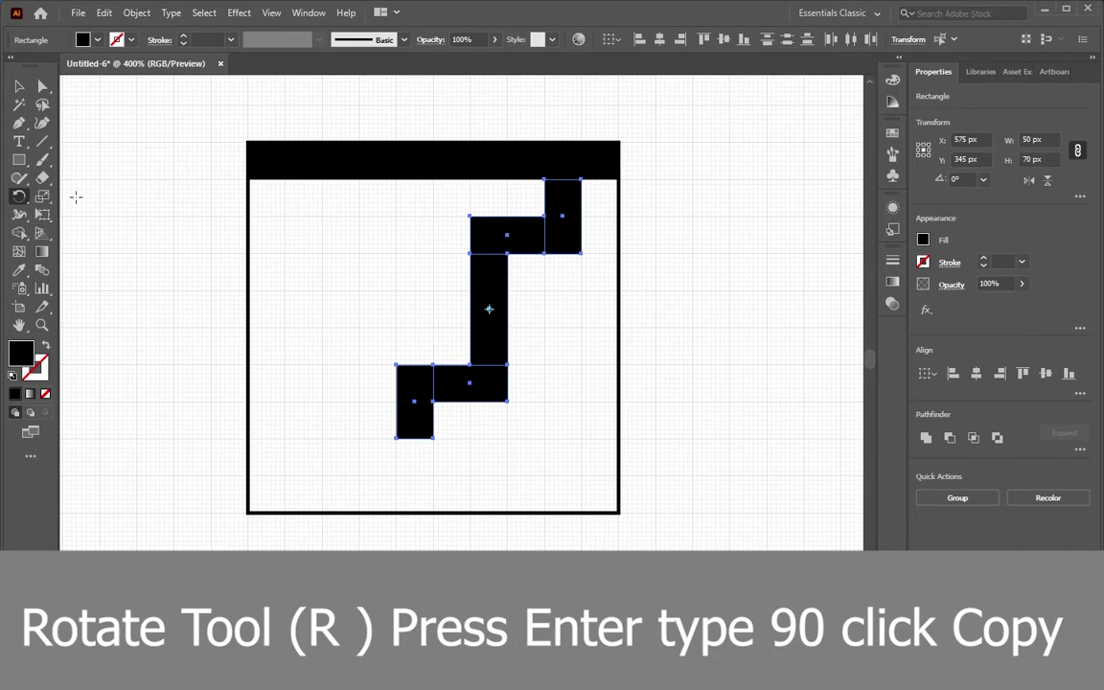
key(Return)
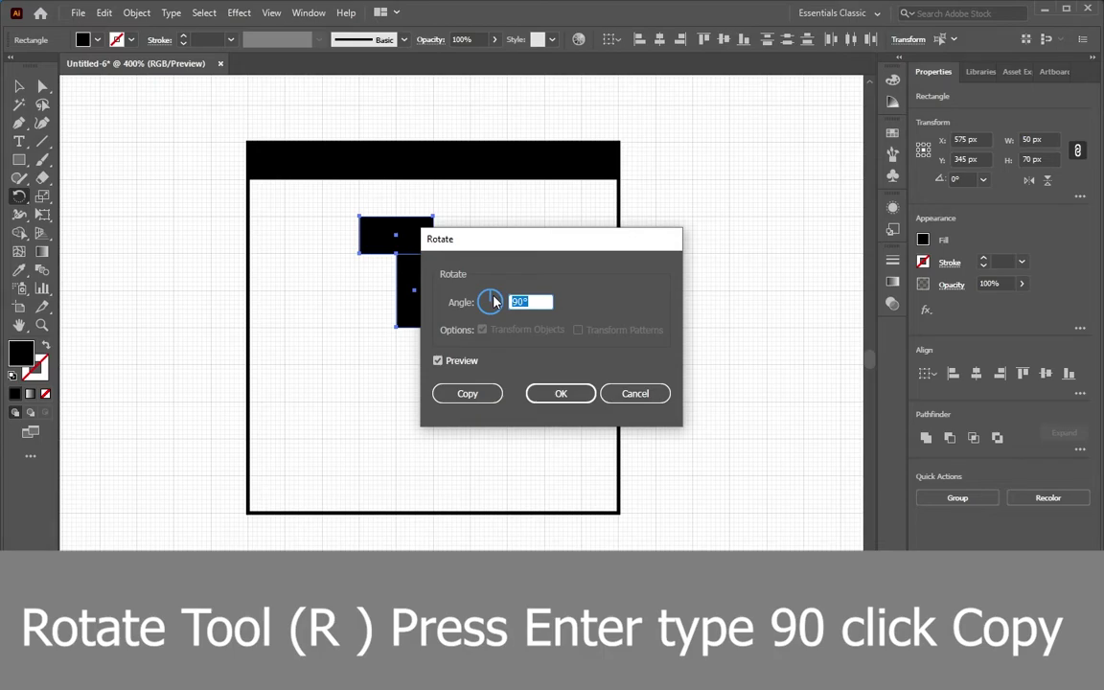
text(90)
click(438, 361)
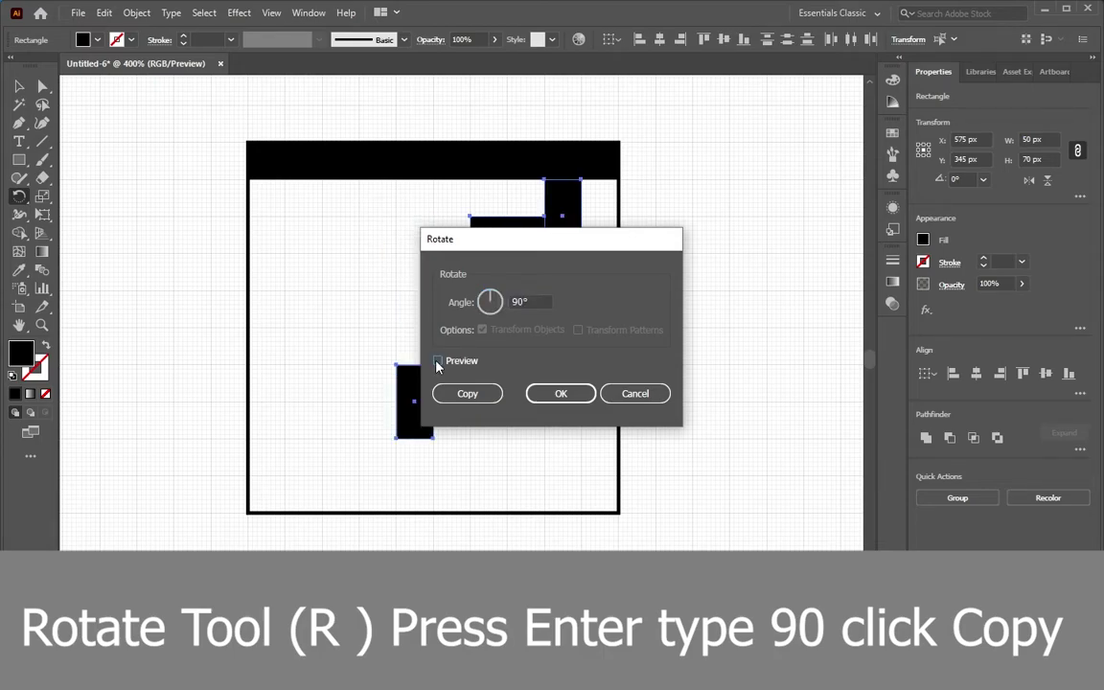
click(467, 393)
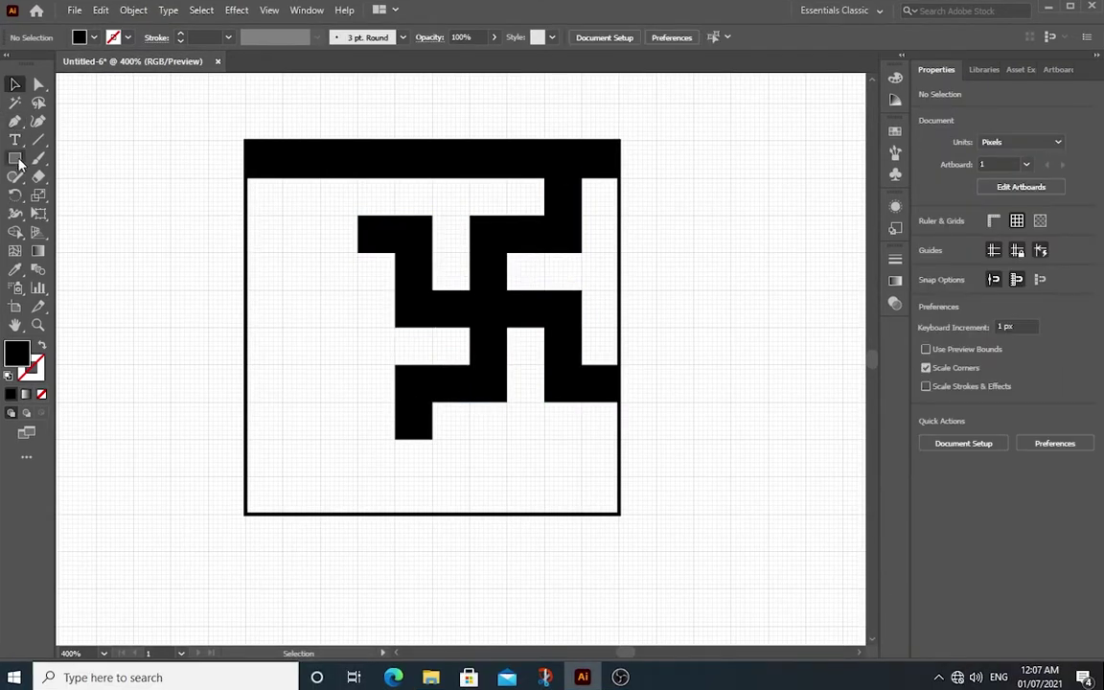
click(17, 161)
Draw a 100 × 10 px bar across the bottom and a 10 × 10 px block above its right end
click(67, 157)
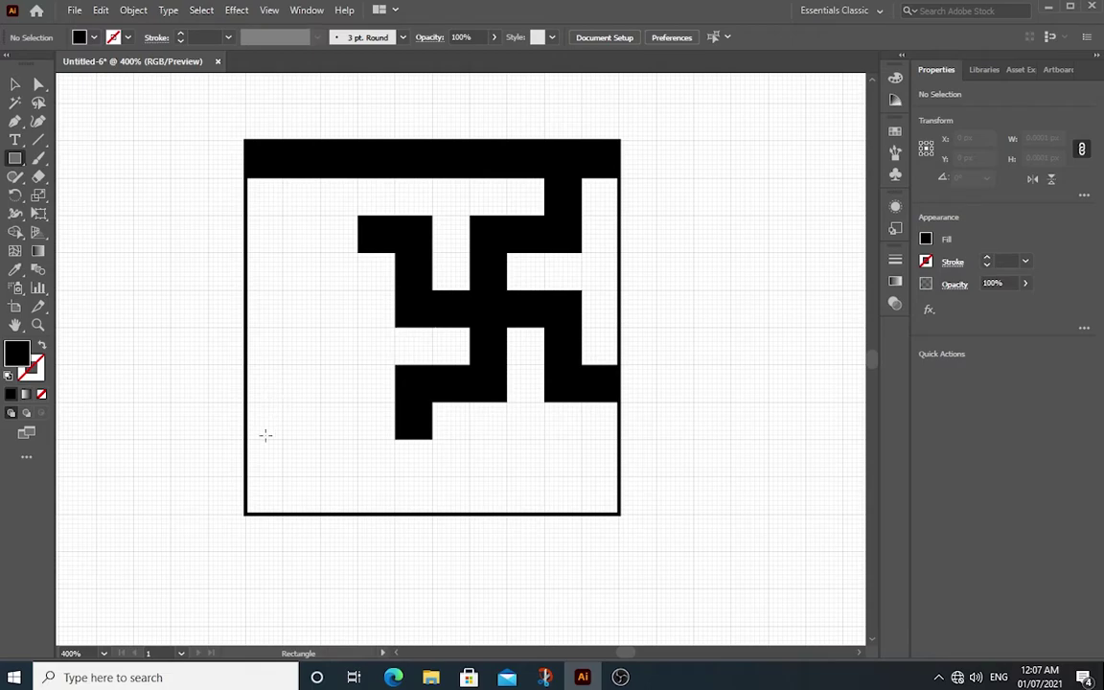
mouse_move(249, 441)
mouse_down()
mouse_move(461, 472)
mouse_move(614, 475)
mouse_up()
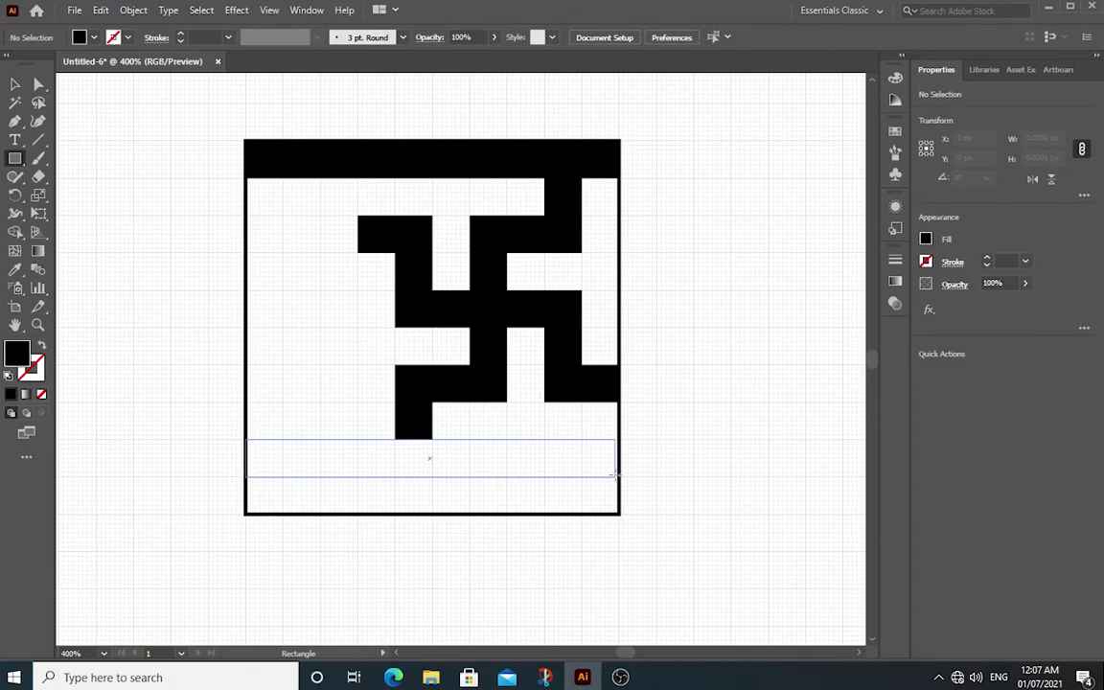
drag(614, 474, 619, 475)
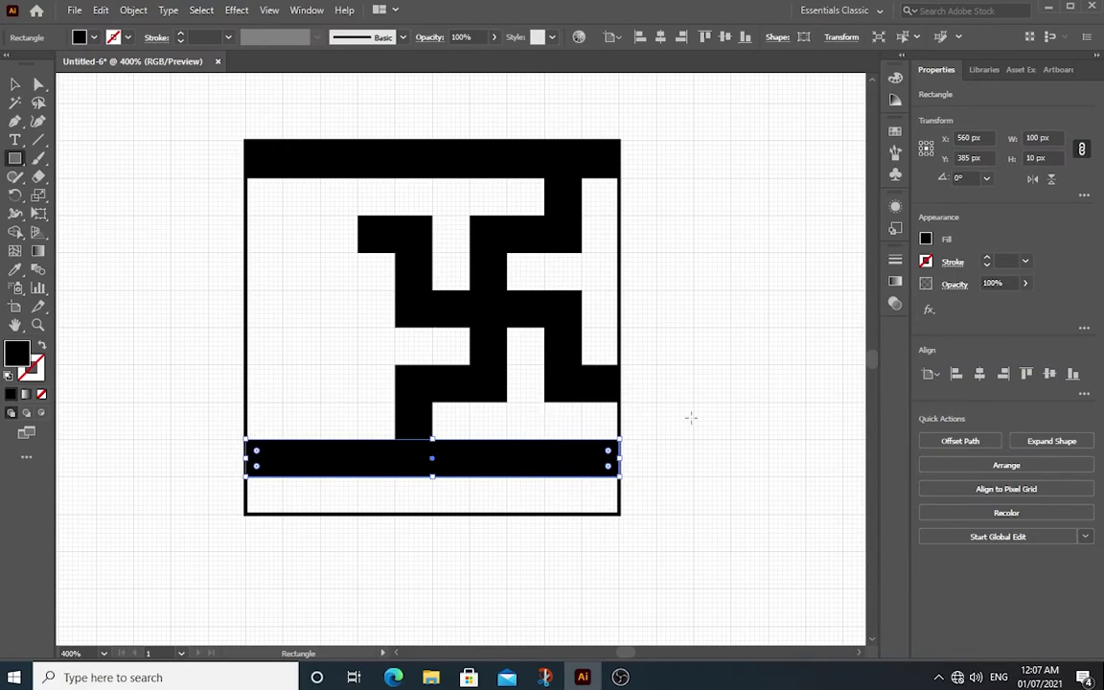
key(ctrl+shift+a)
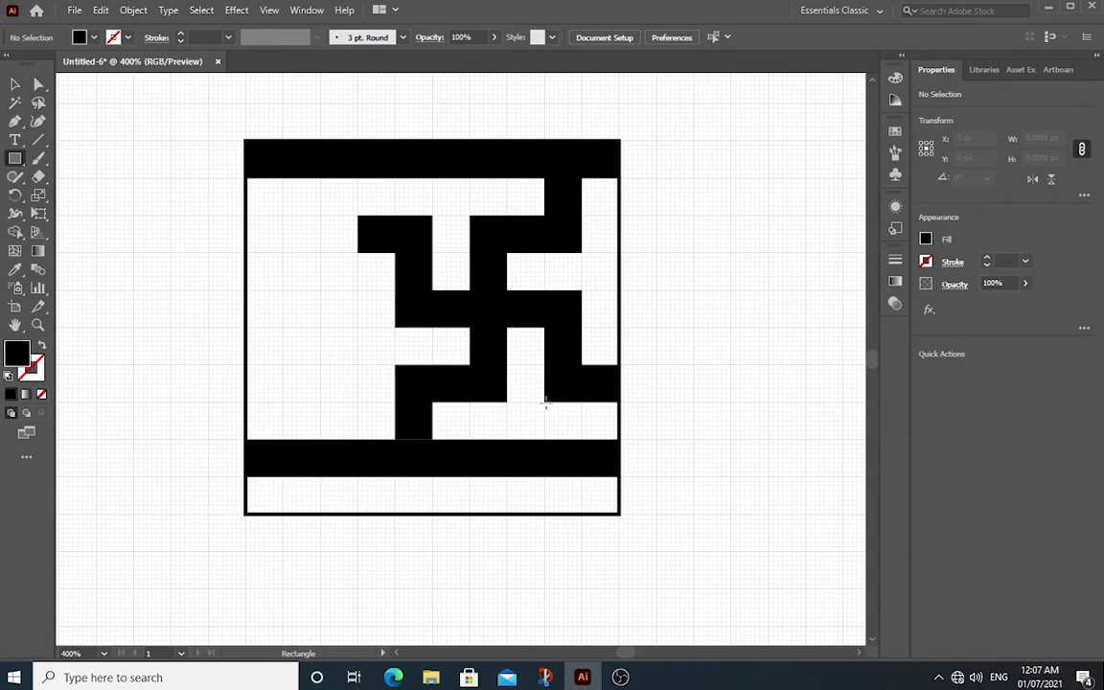
drag(545, 403, 582, 443)
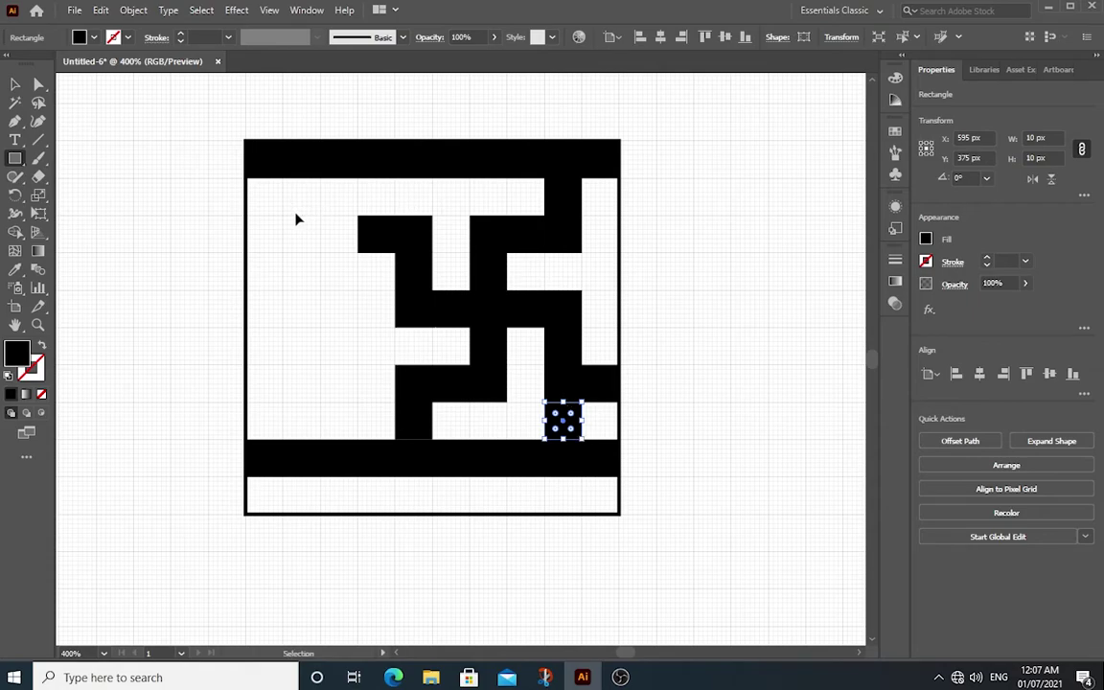
key(ctrl+shift+a)
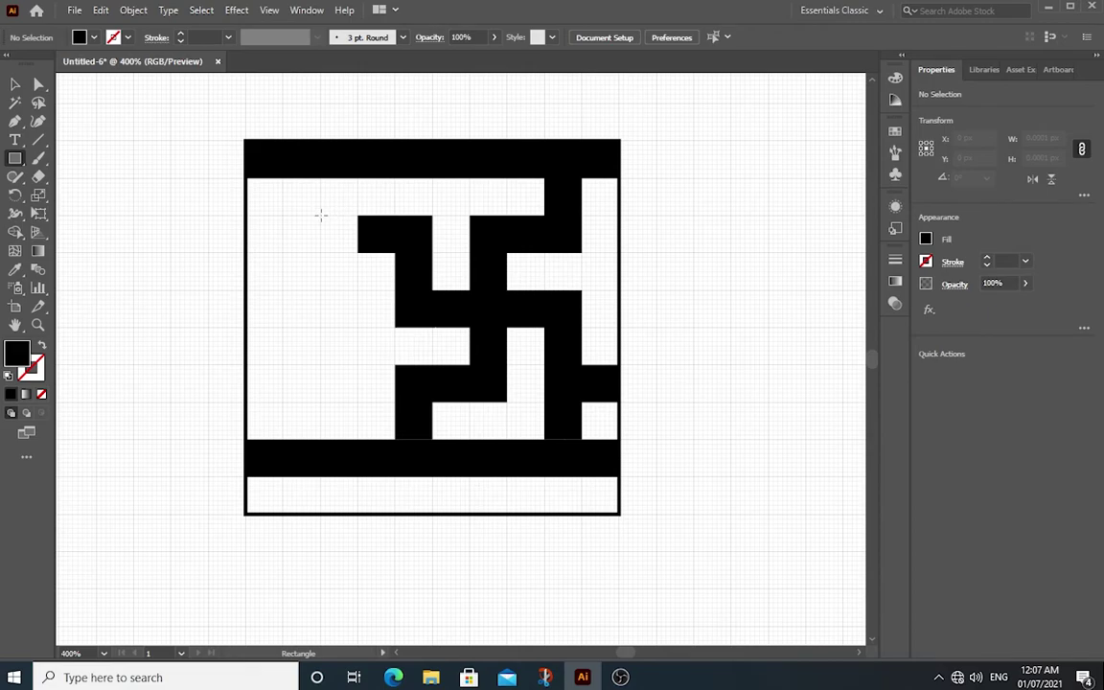
Draw a tall black bar left of the maze centre and a short bar joining it leftward
mouse_move(321, 214)
mouse_down()
mouse_move(354, 247)
mouse_move(358, 402)
mouse_up()
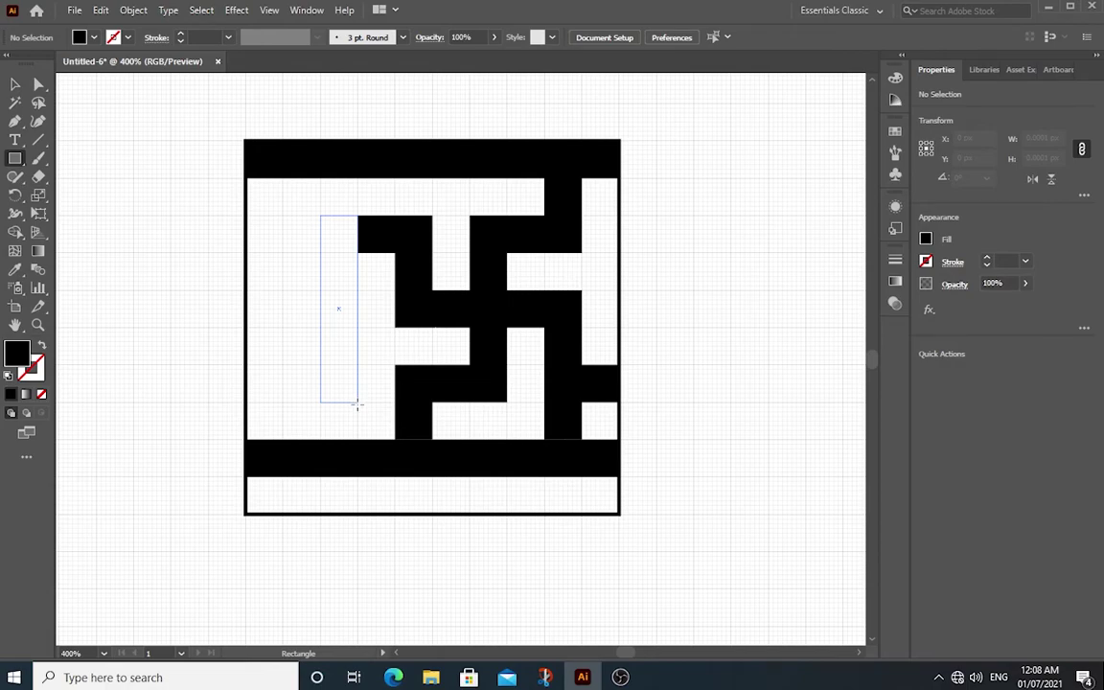
drag(357, 404, 358, 401)
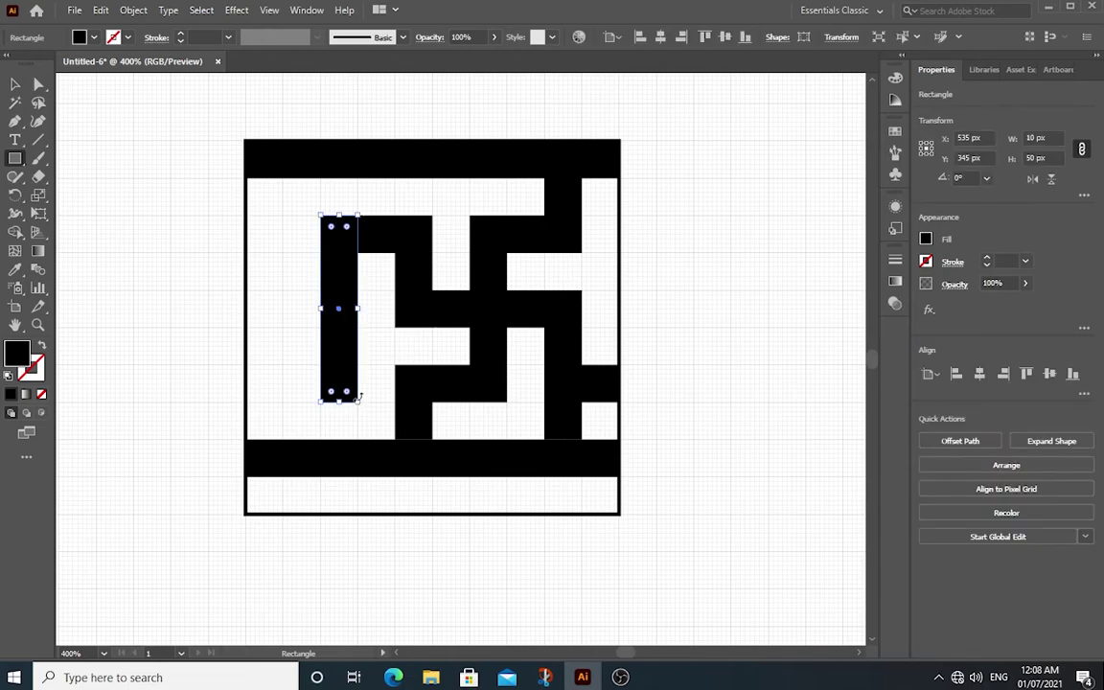
key(ctrl+shift+a)
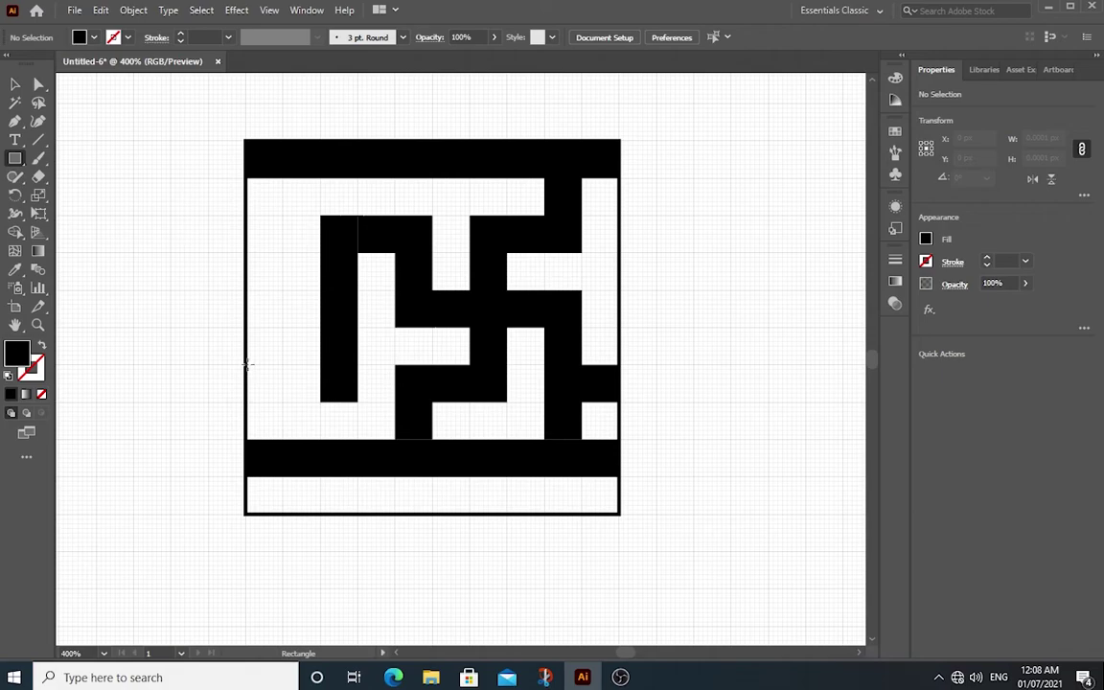
drag(247, 365, 322, 404)
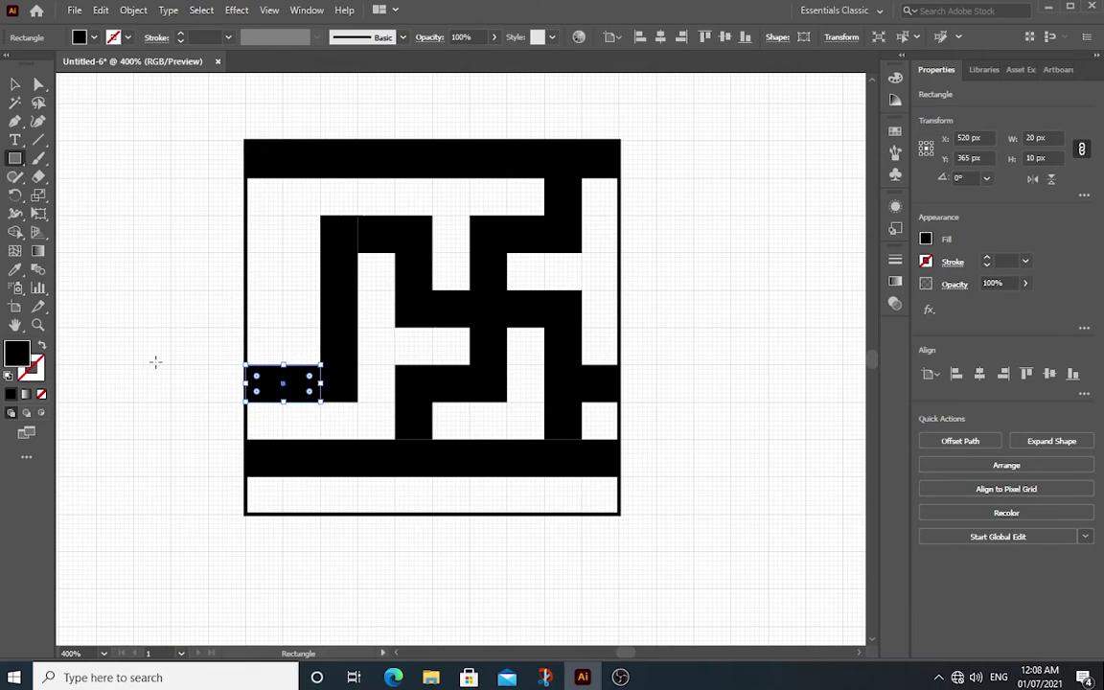
key(v)
click(158, 368)
key(m)
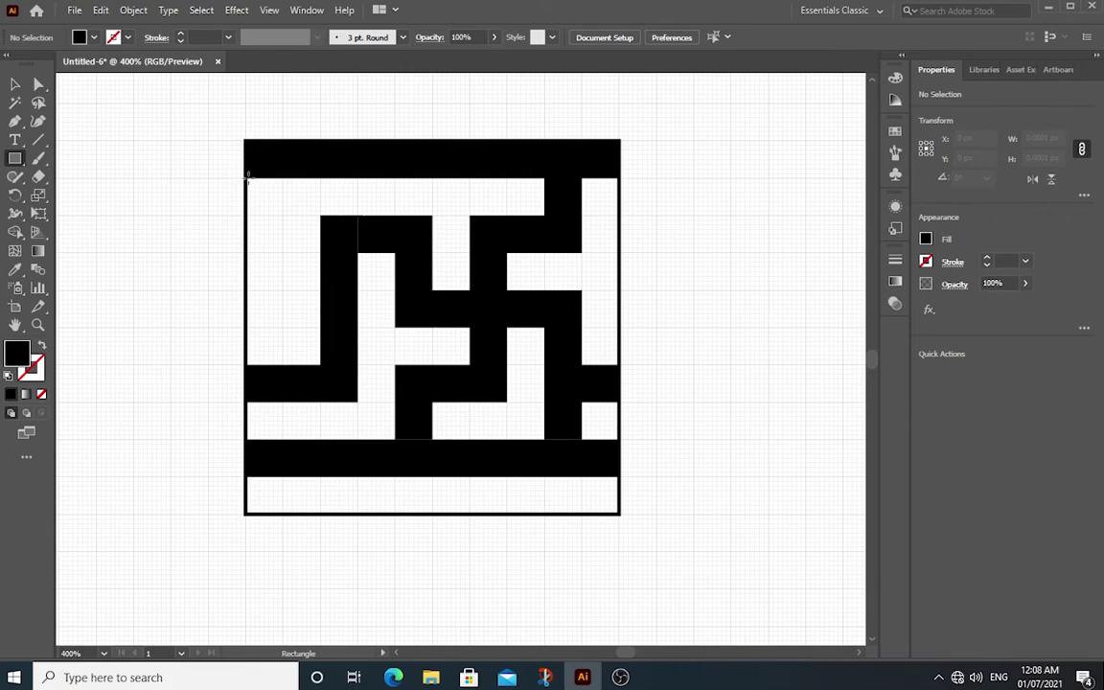
Draw a 10 × 50 px black bar down the maze's left edge, beneath the top bar
drag(248, 179, 284, 366)
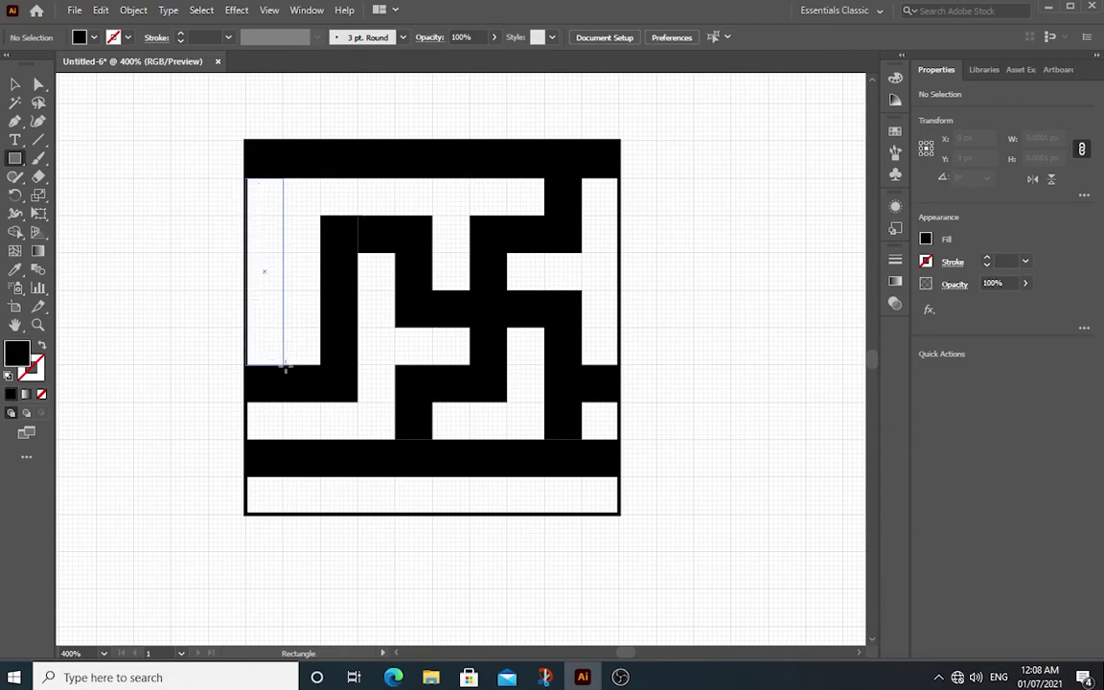
drag(283, 365, 283, 365)
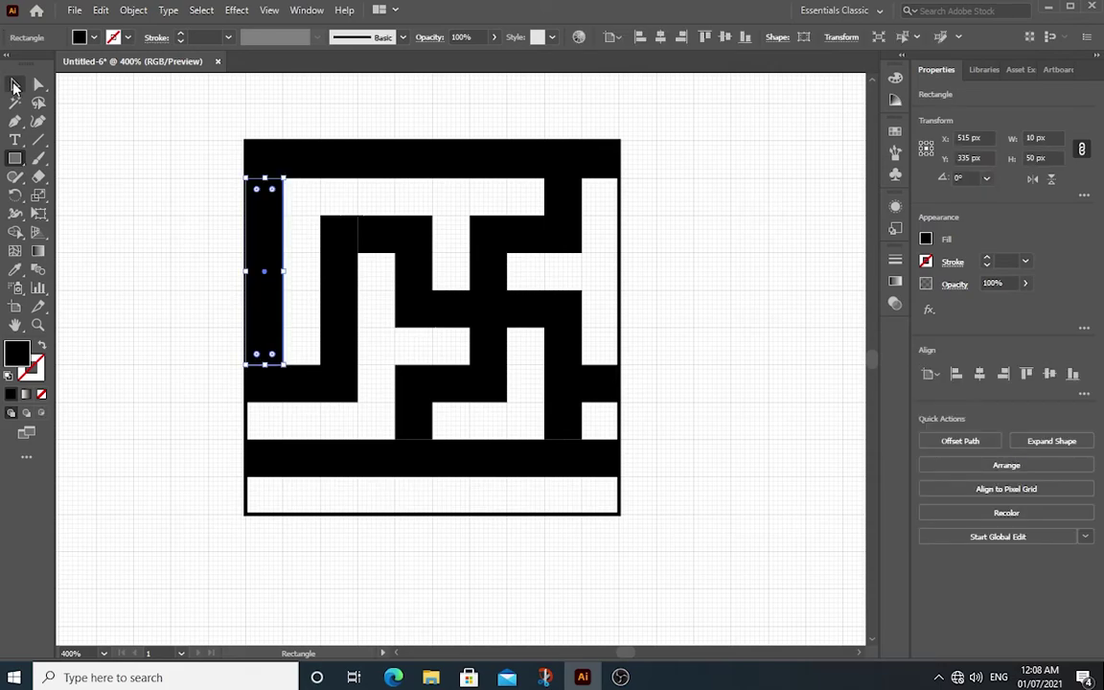
click(15, 84)
click(139, 206)
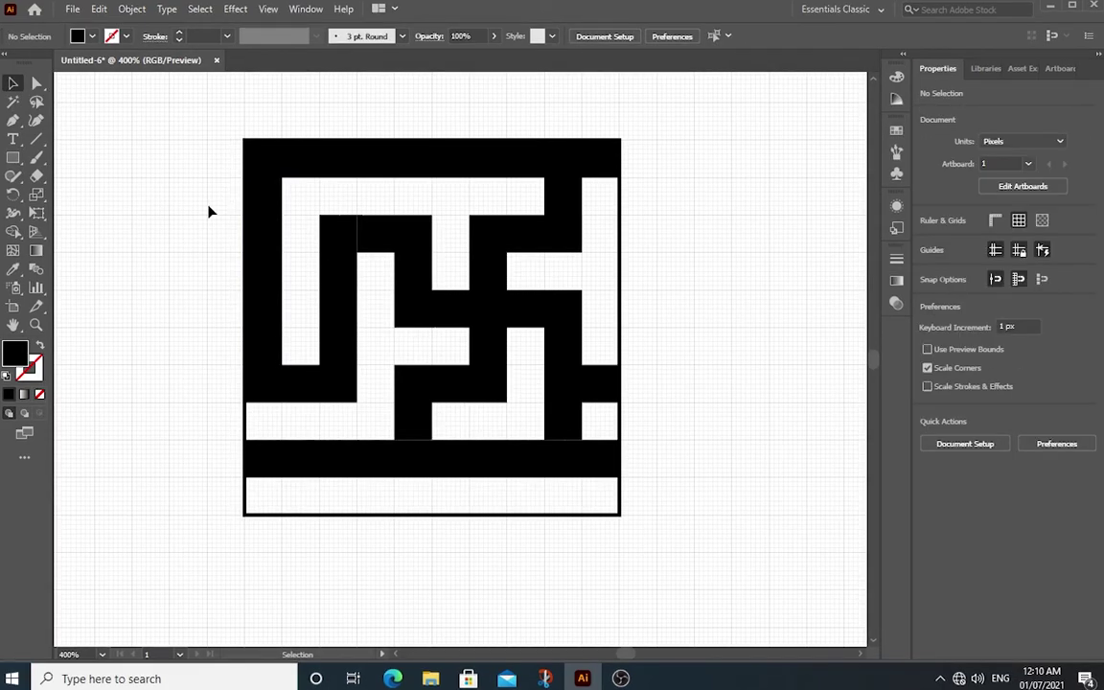
Unlock all objects and delete the white 100 px background square behind the maze
click(133, 9)
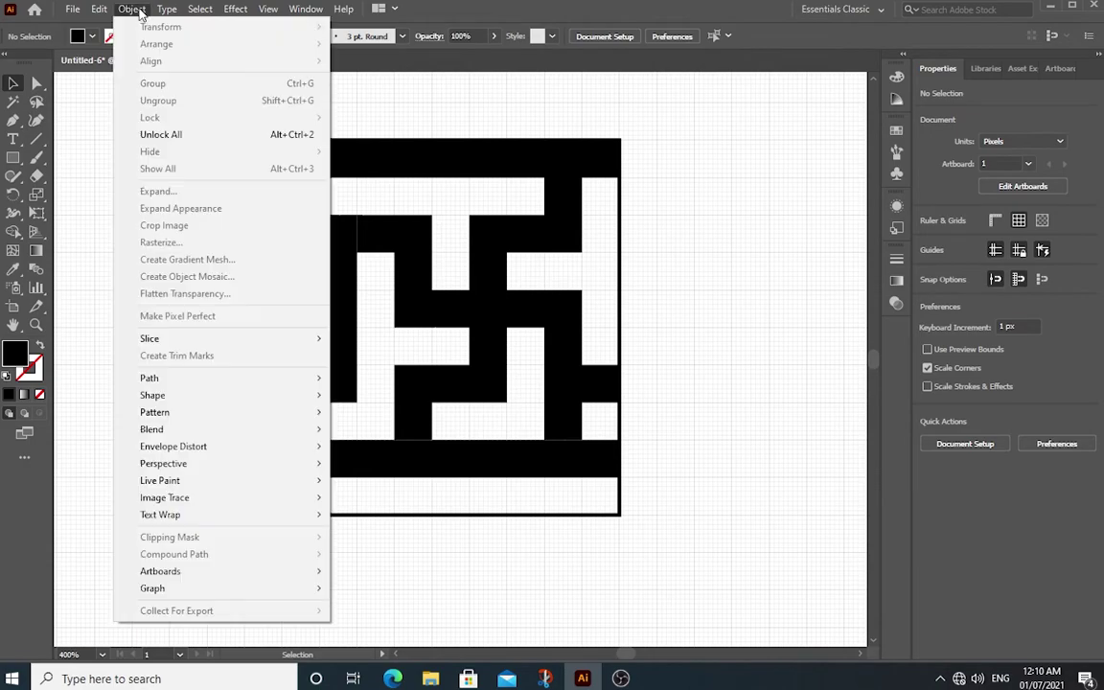
click(170, 137)
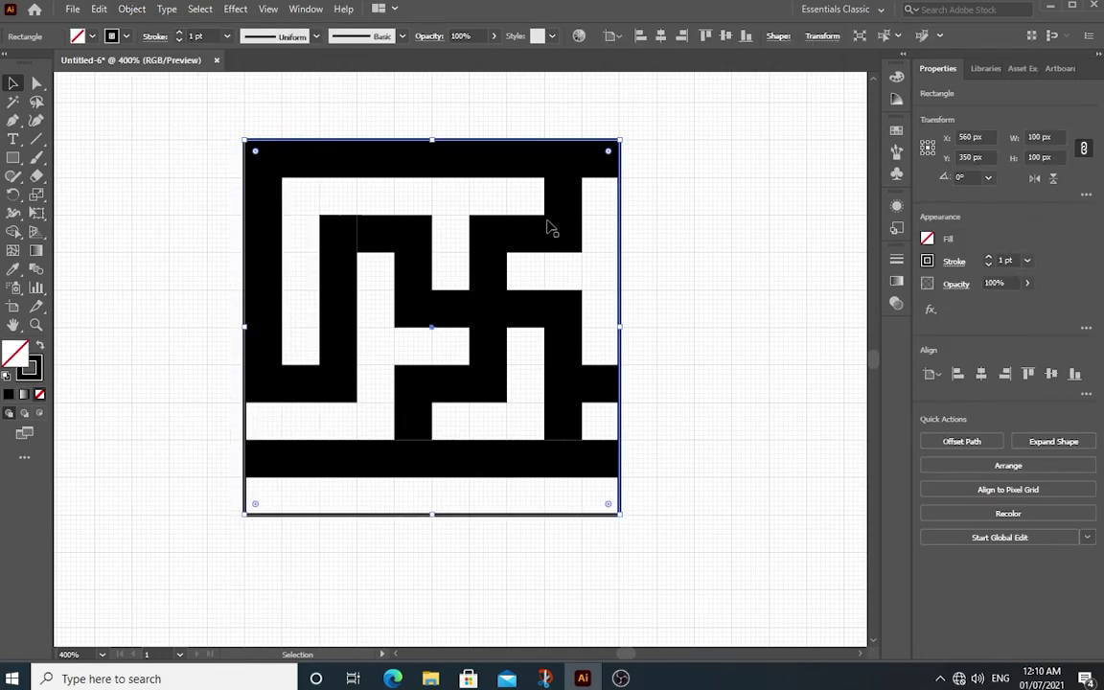
click(676, 268)
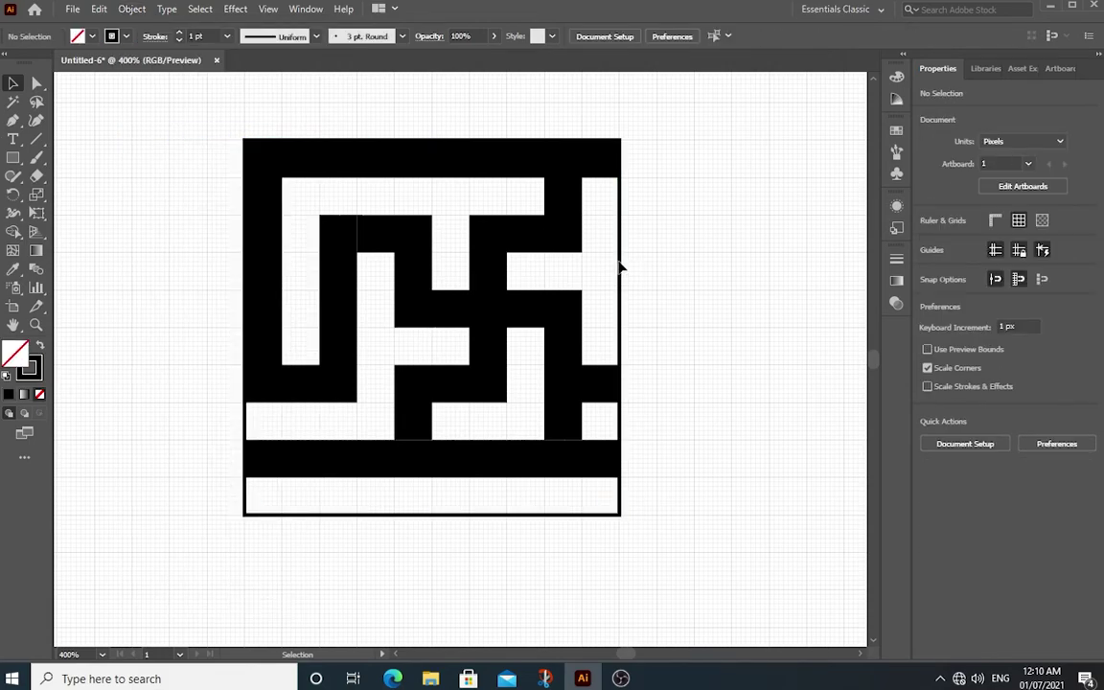
click(616, 271)
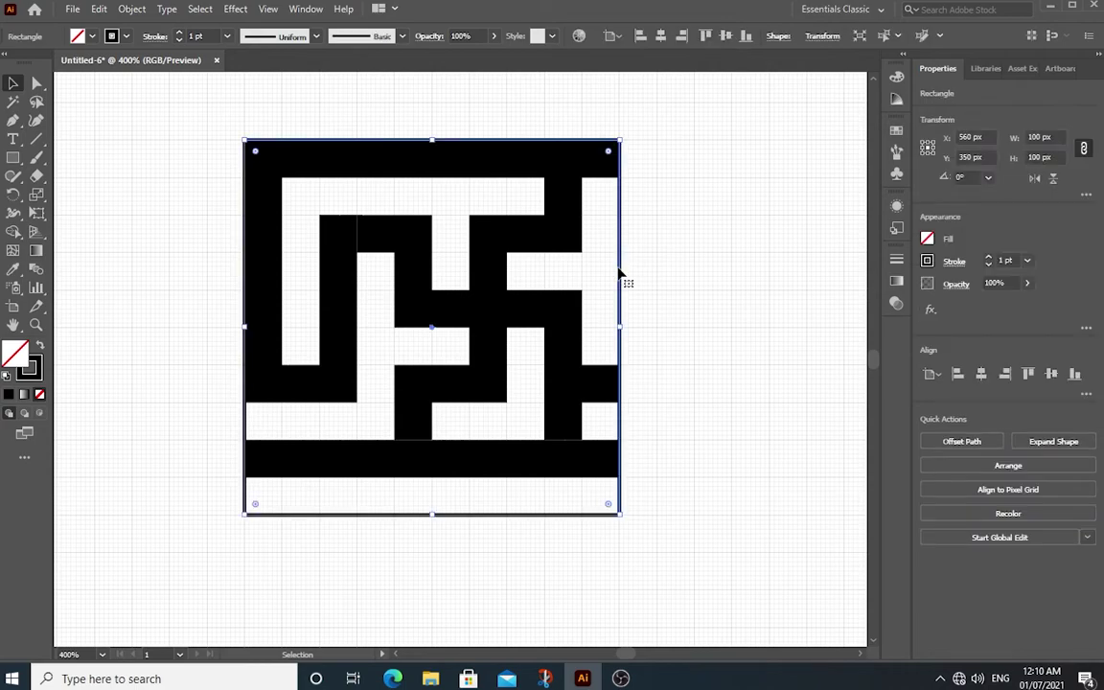
key(Delete)
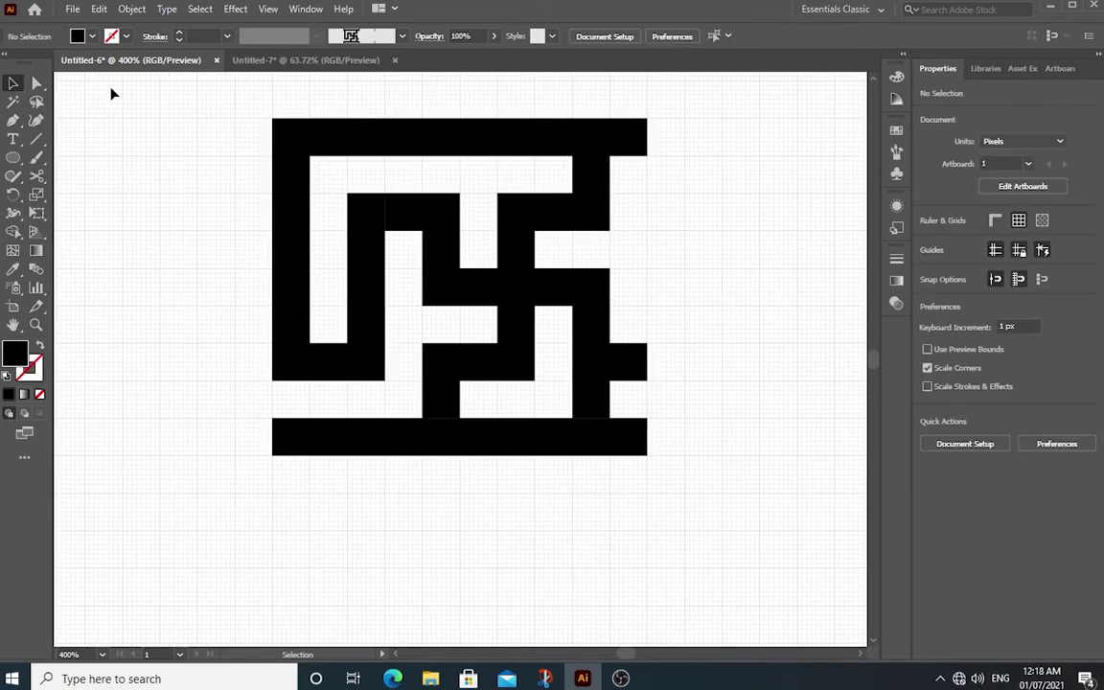
Select every black maze bar and combine them with Pathfinder Unite into one compound path
drag(213, 105, 681, 461)
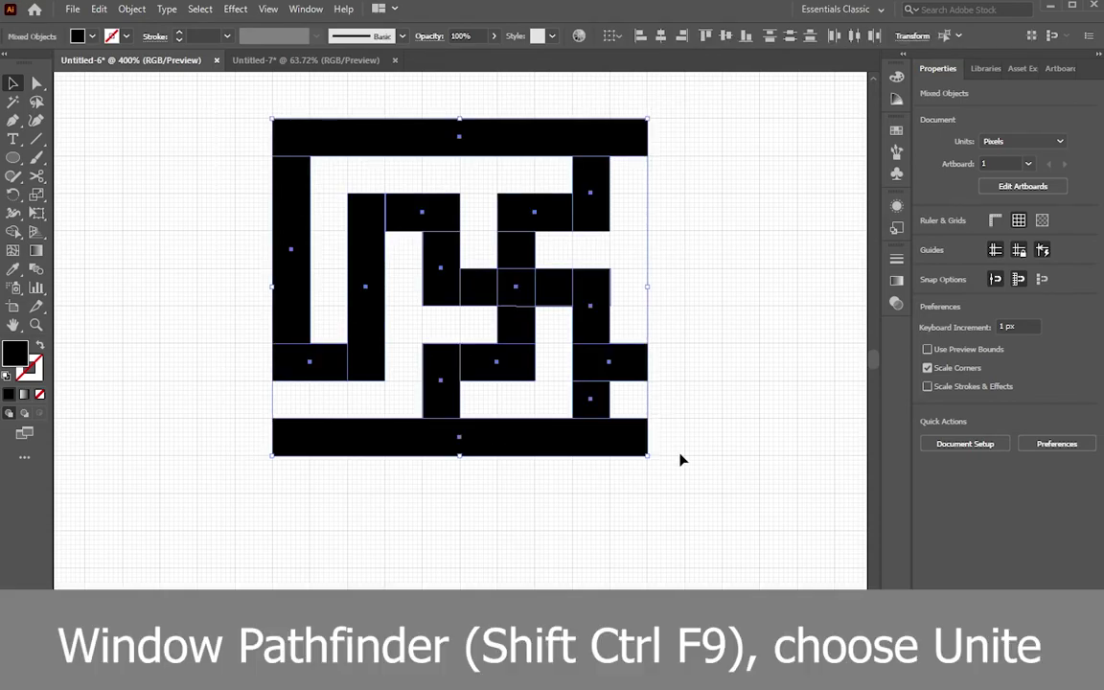
click(304, 8)
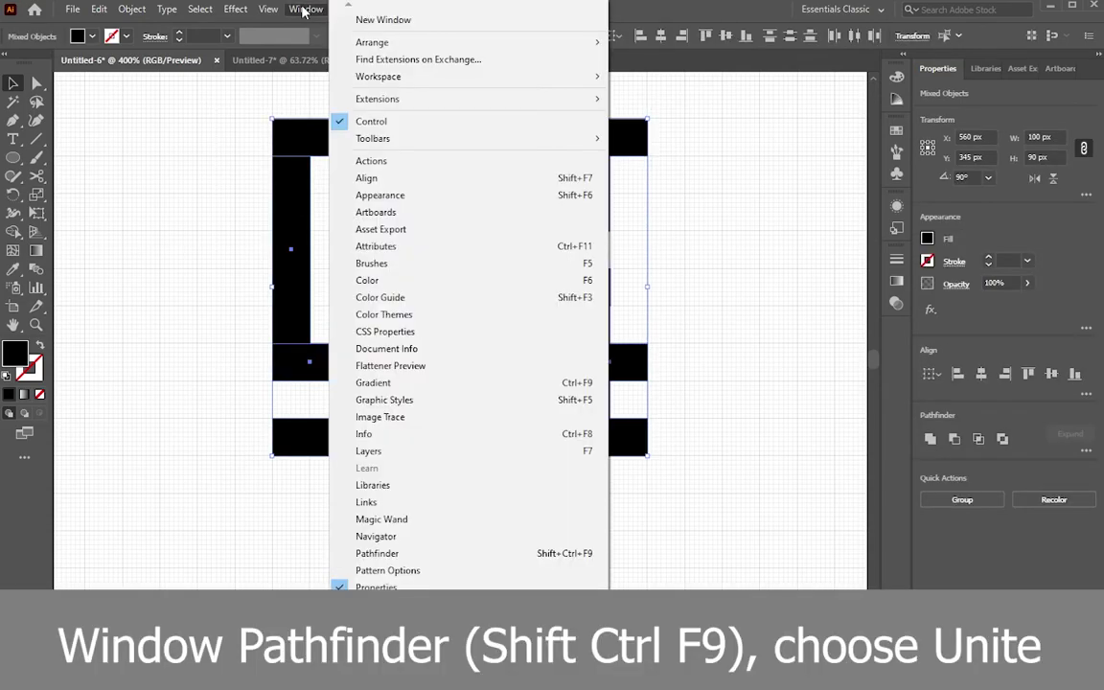
click(388, 554)
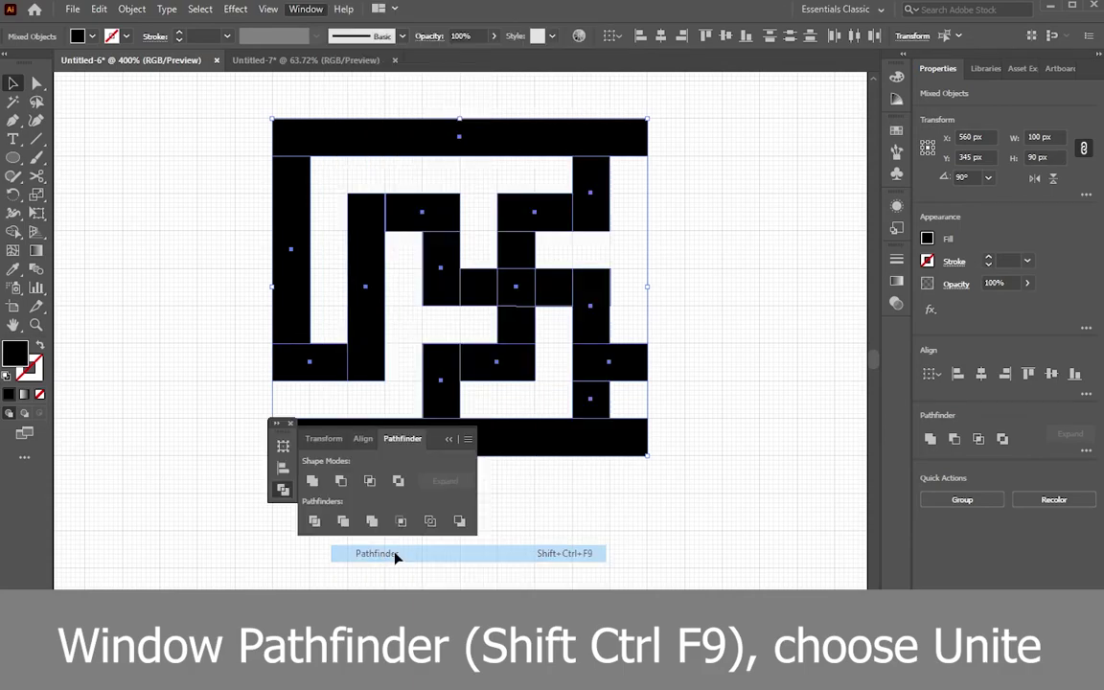
click(312, 480)
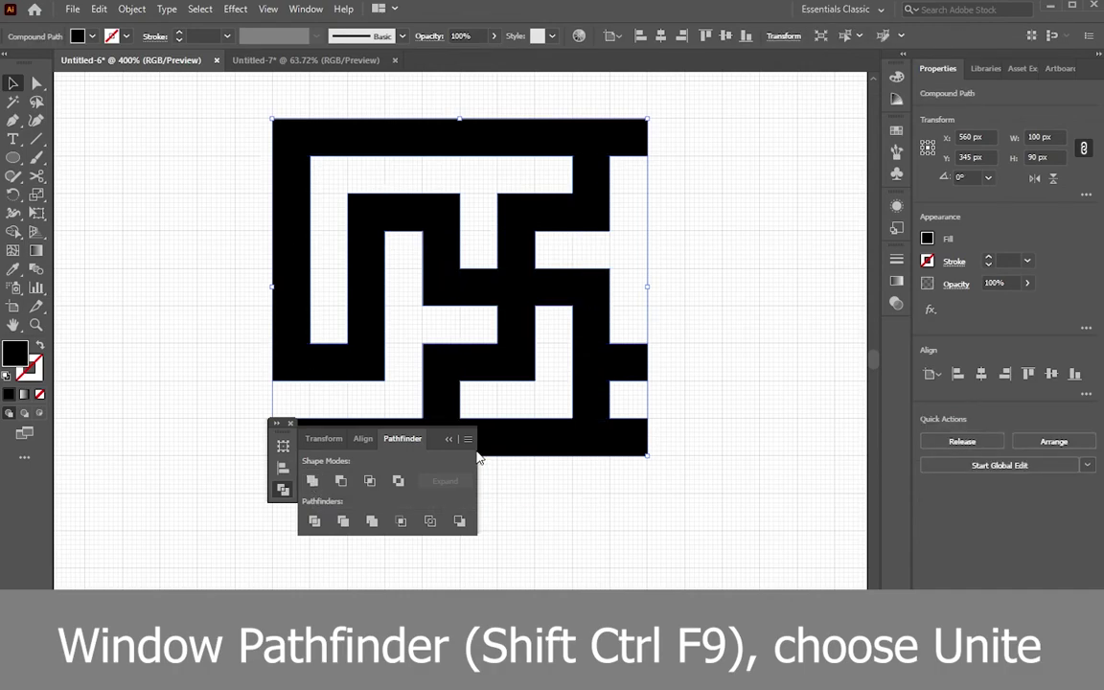
click(290, 424)
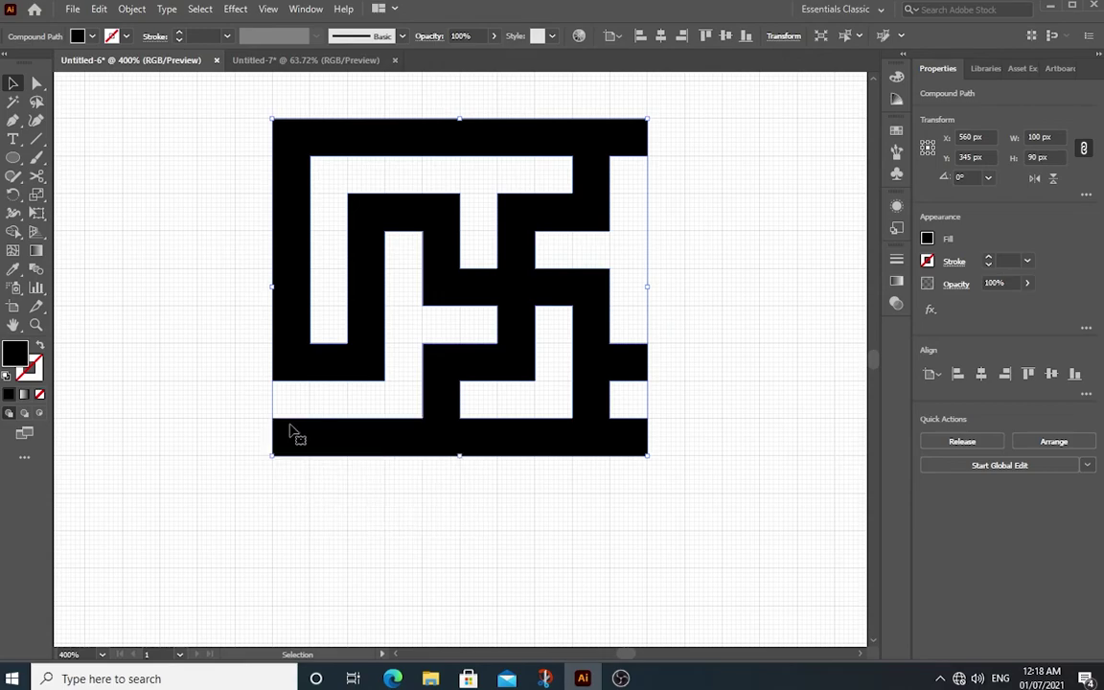
Drag the maze shape into the Brushes panel as a new Pattern Brush
click(897, 150)
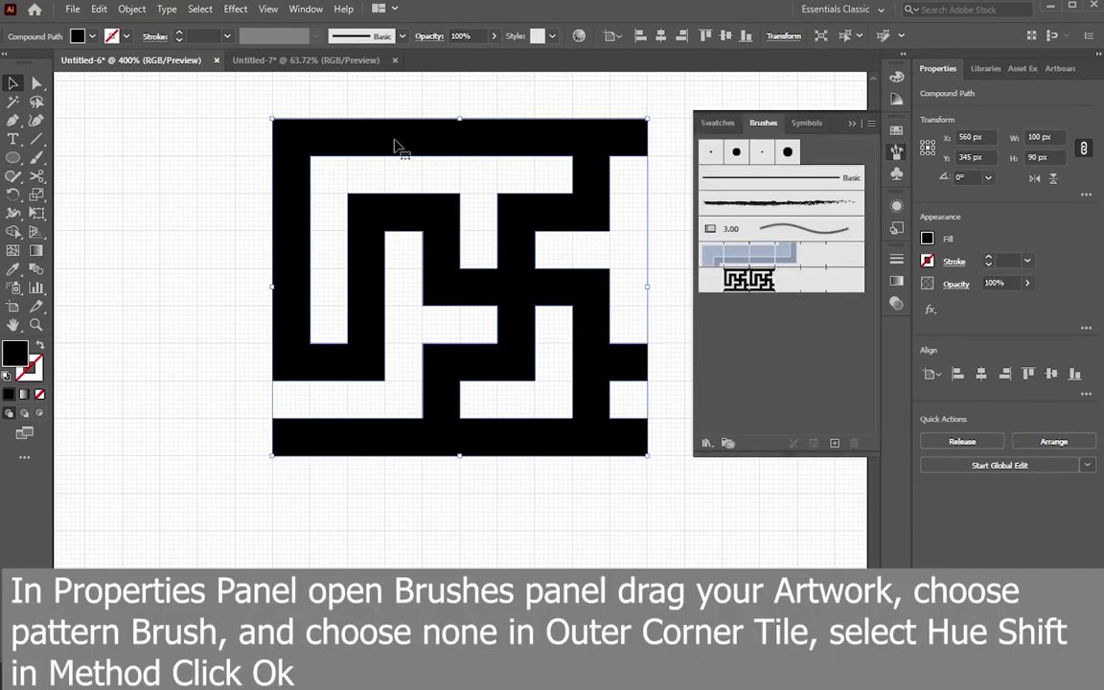
drag(395, 144, 764, 320)
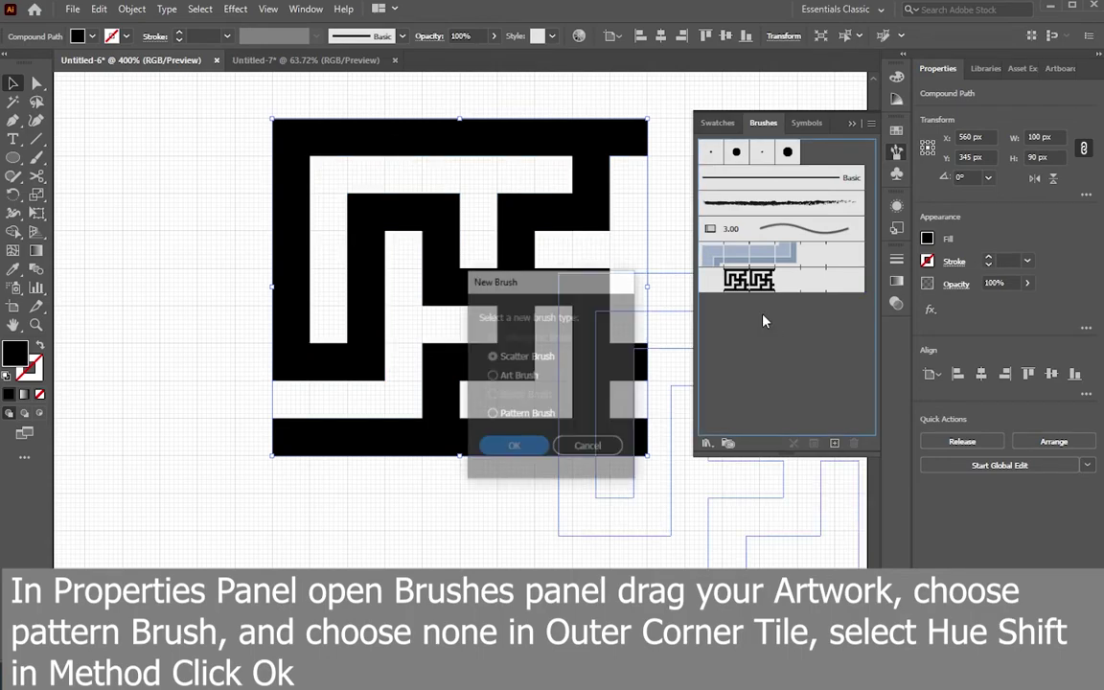
click(527, 414)
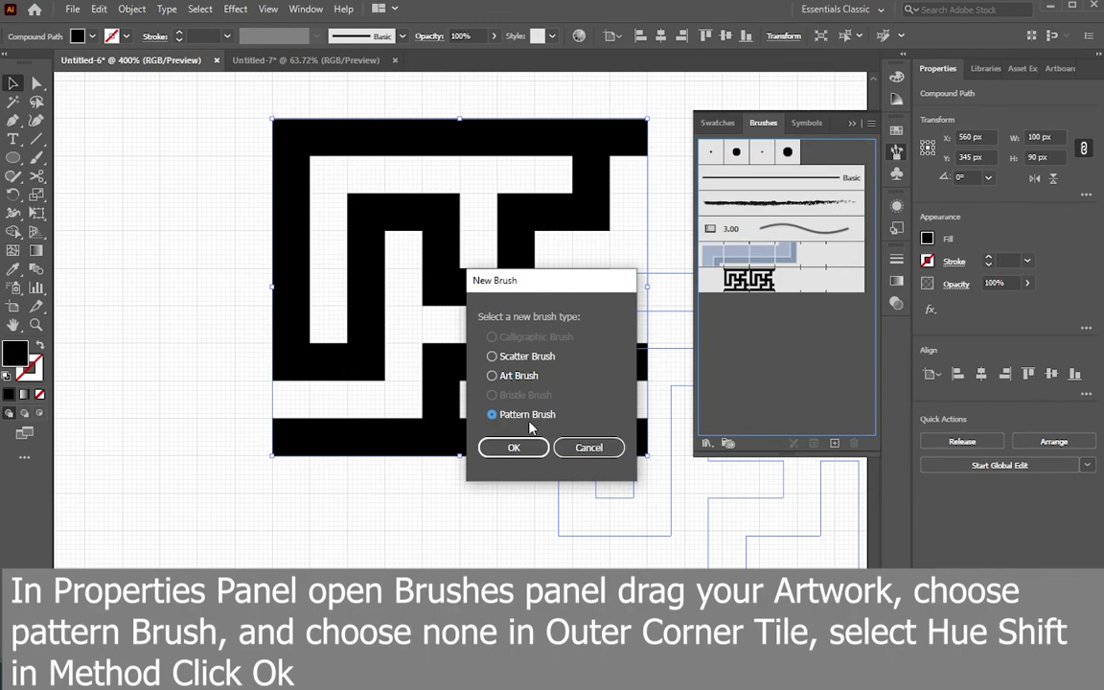
click(514, 448)
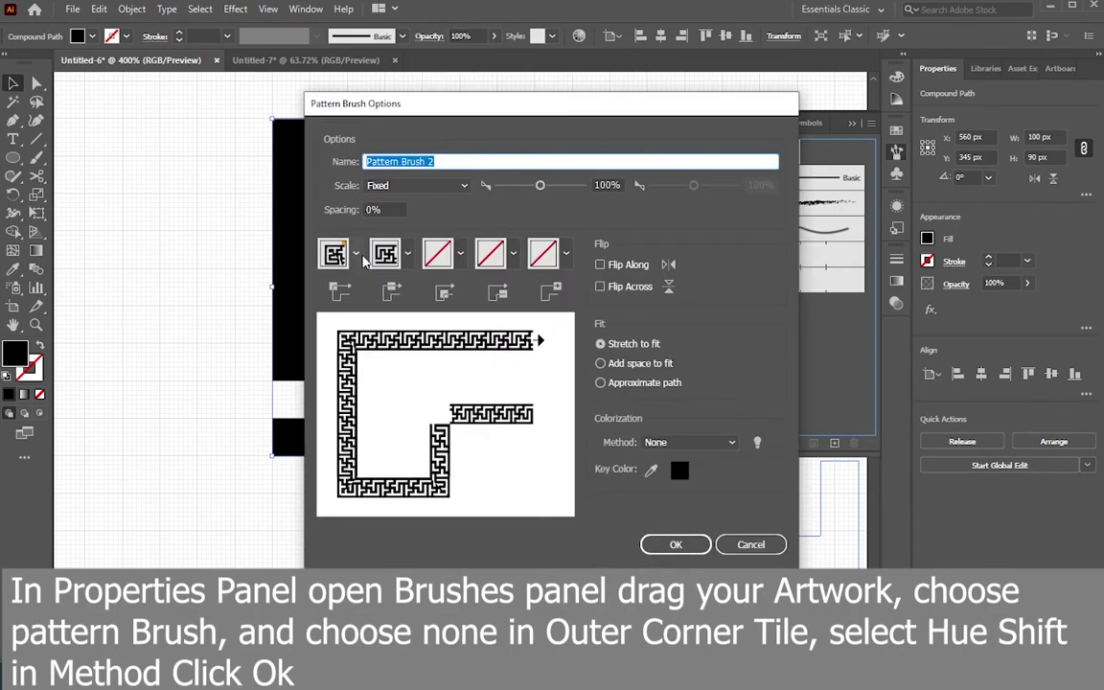
Set Pattern Brush 2's outer corner tile to None and colorization to Hue Shift, then confirm
click(356, 255)
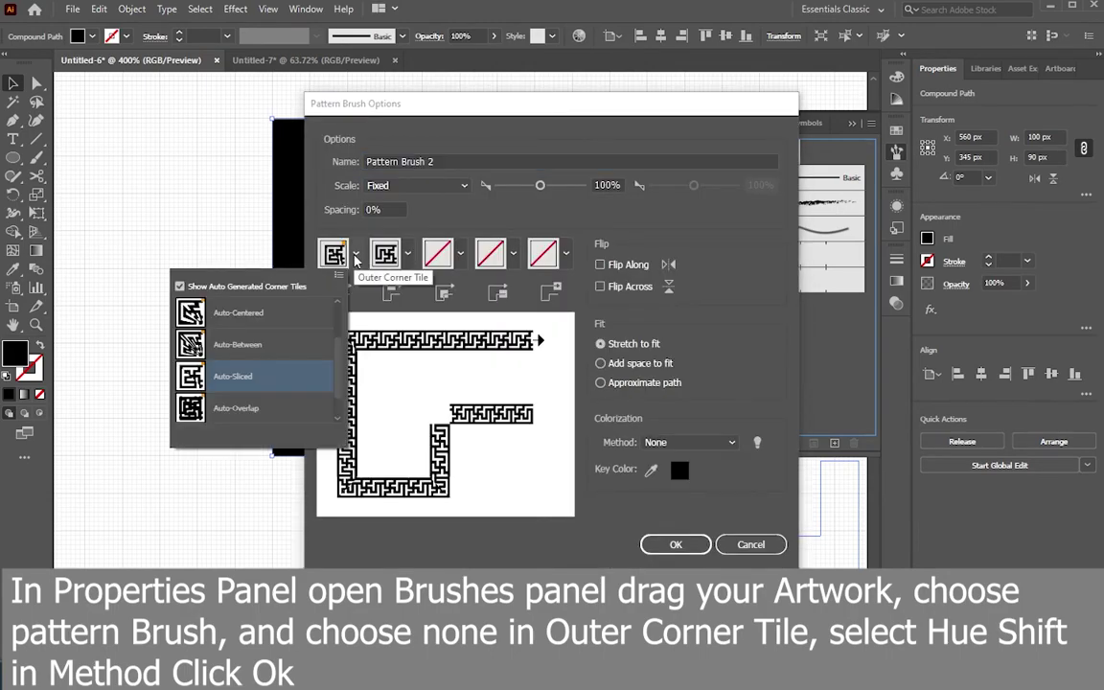
scroll(230, 326, up, 2)
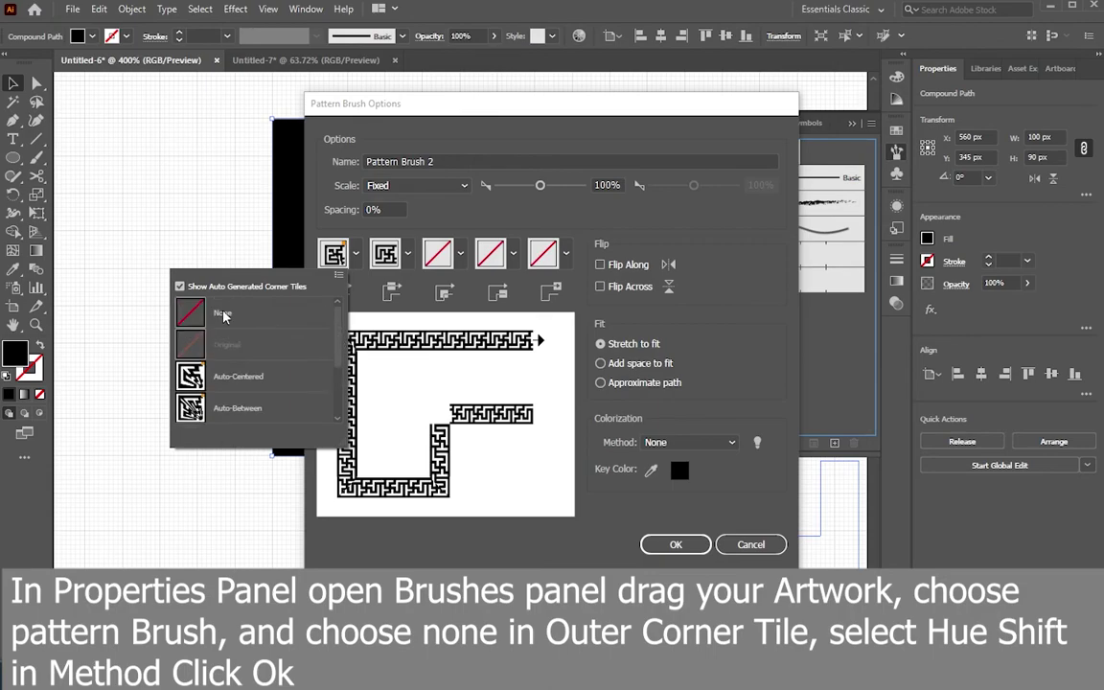
click(223, 316)
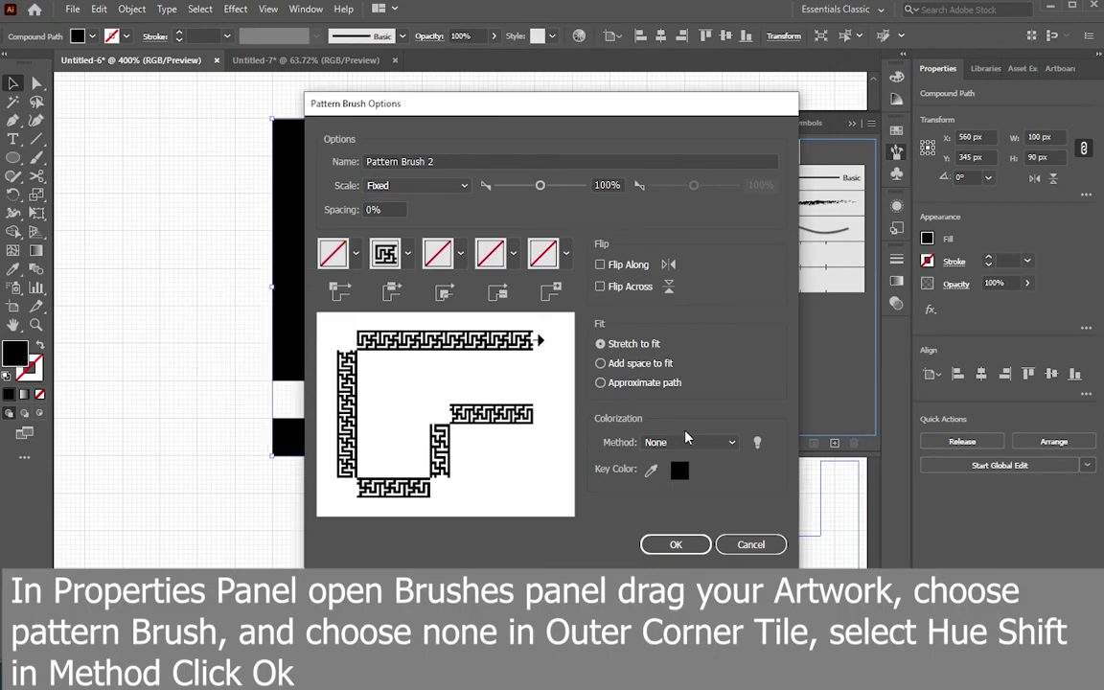
click(687, 442)
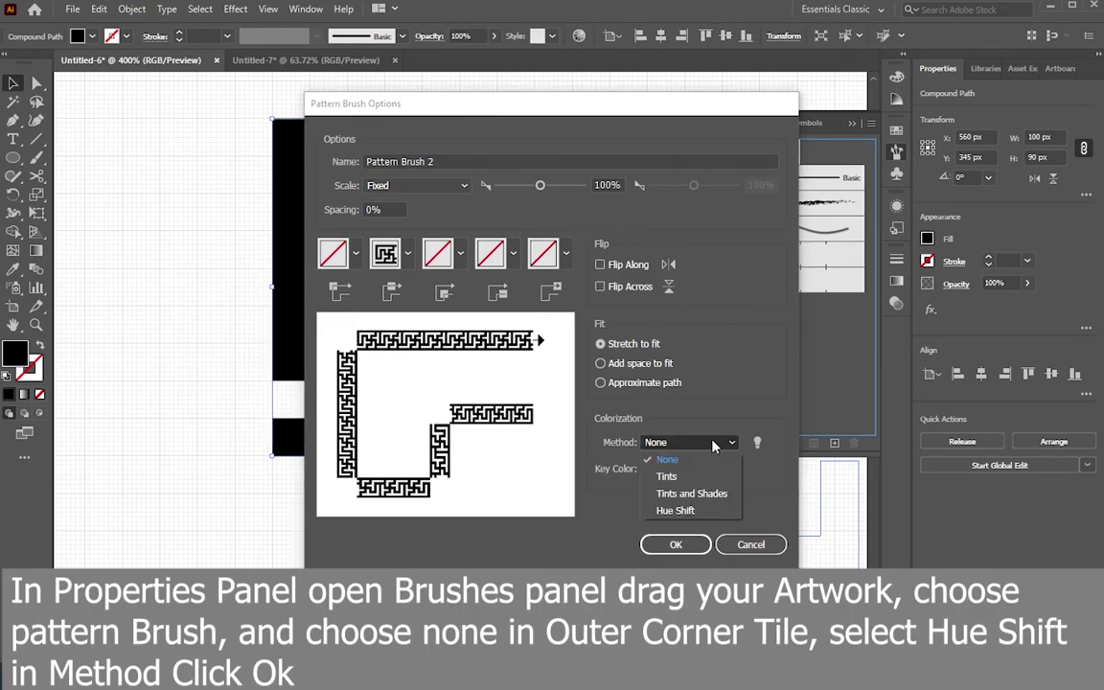
click(680, 512)
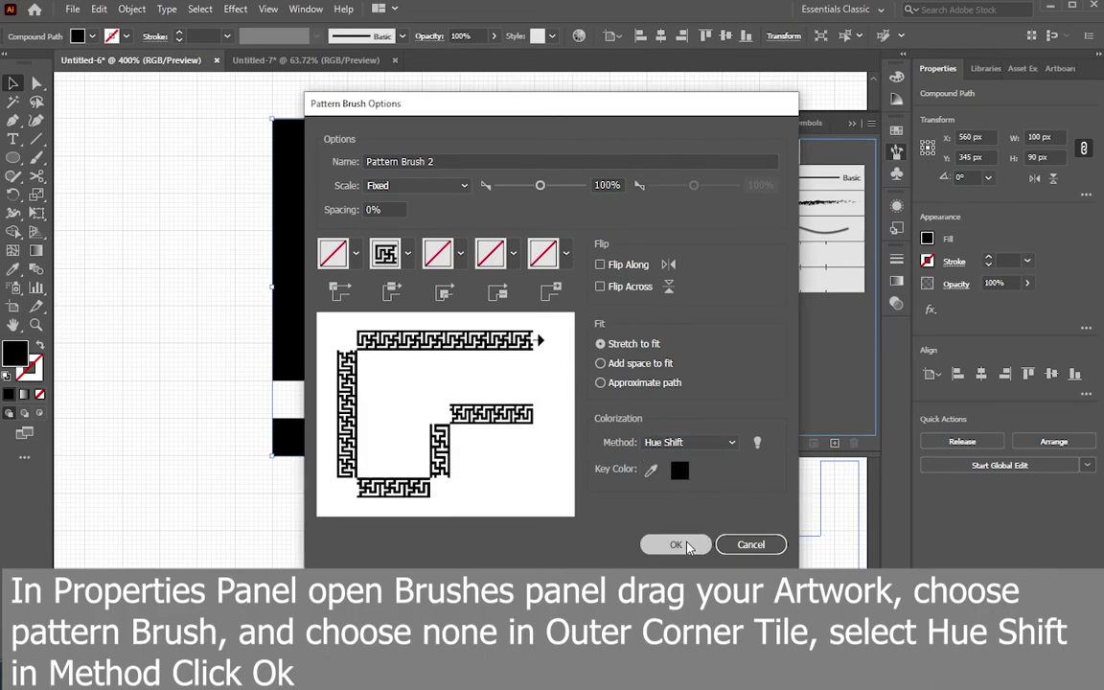
click(677, 544)
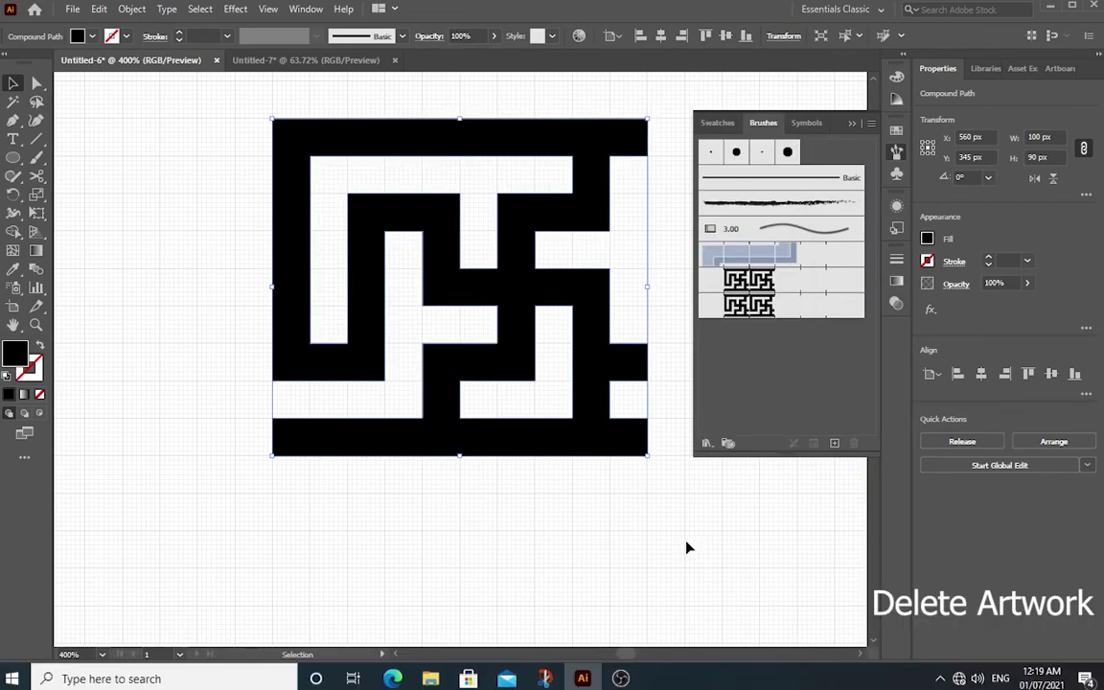
Delete the maze artwork so the artboard is empty
click(852, 126)
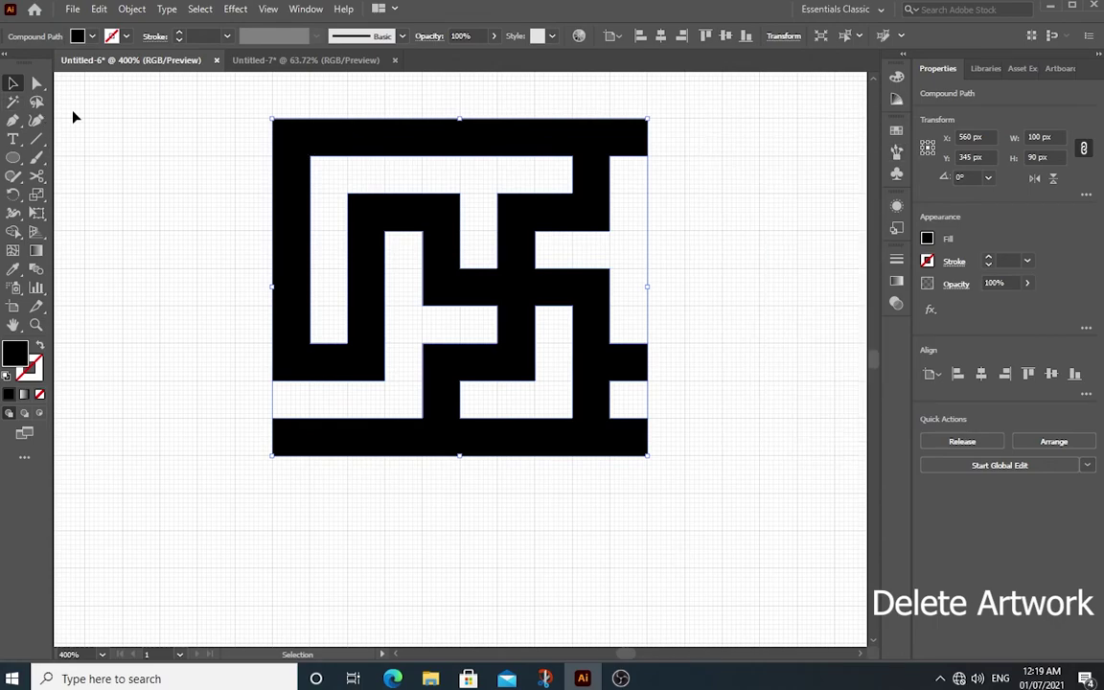
drag(240, 112, 655, 455)
key(Delete)
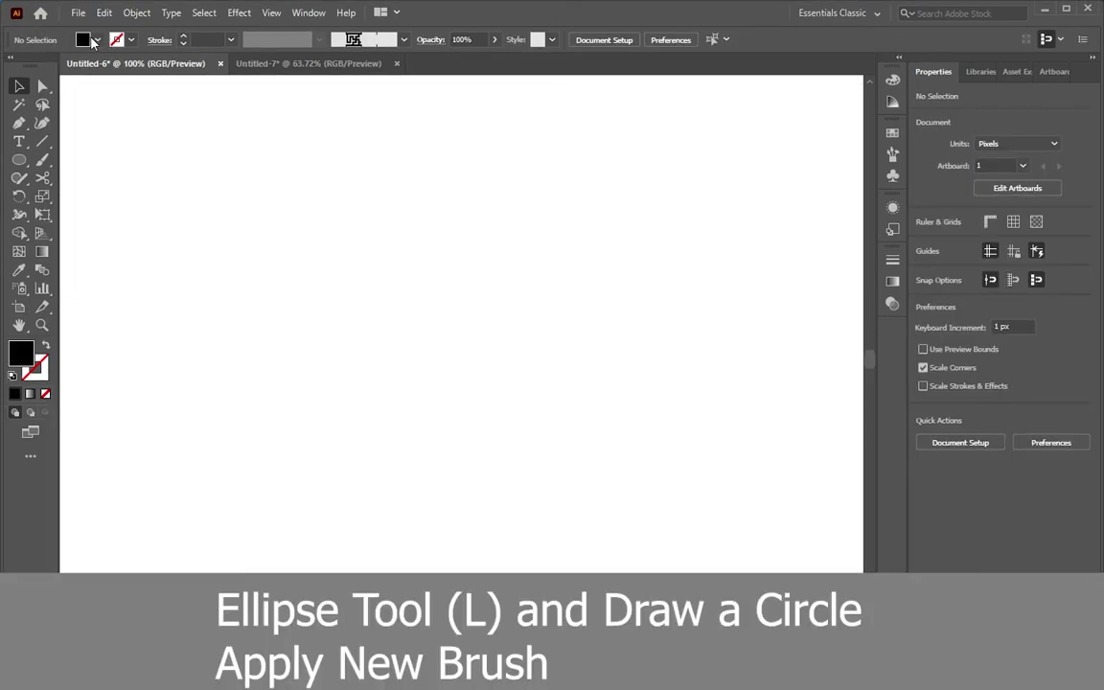
Set the fill to None and the stroke to black, 1 pt
click(95, 40)
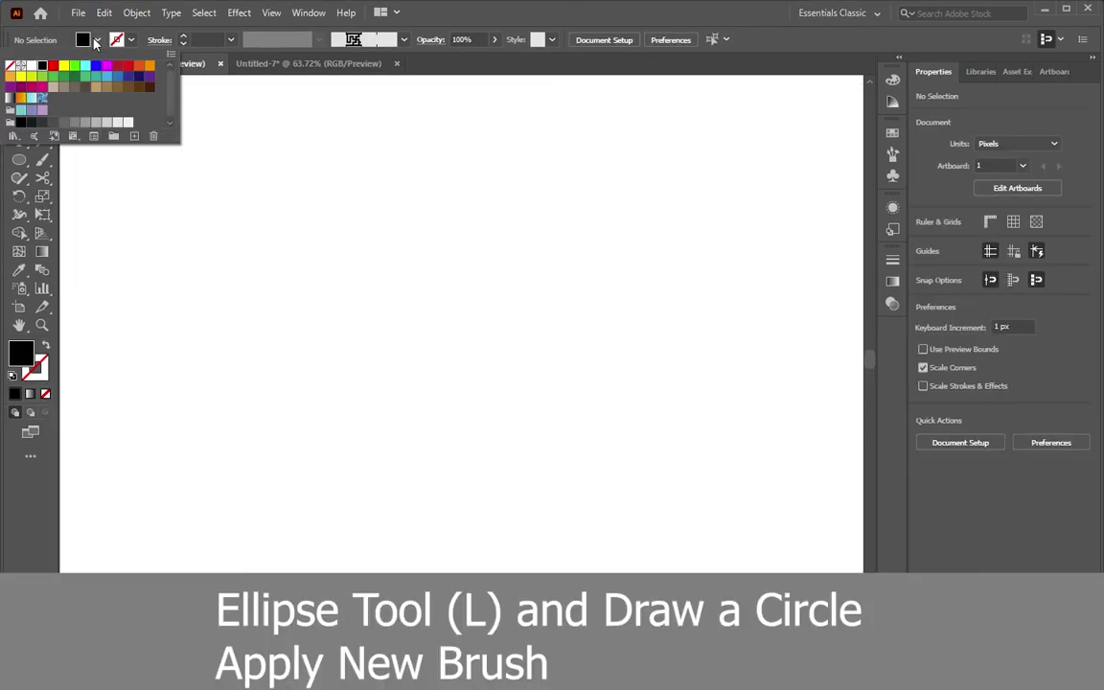
click(10, 65)
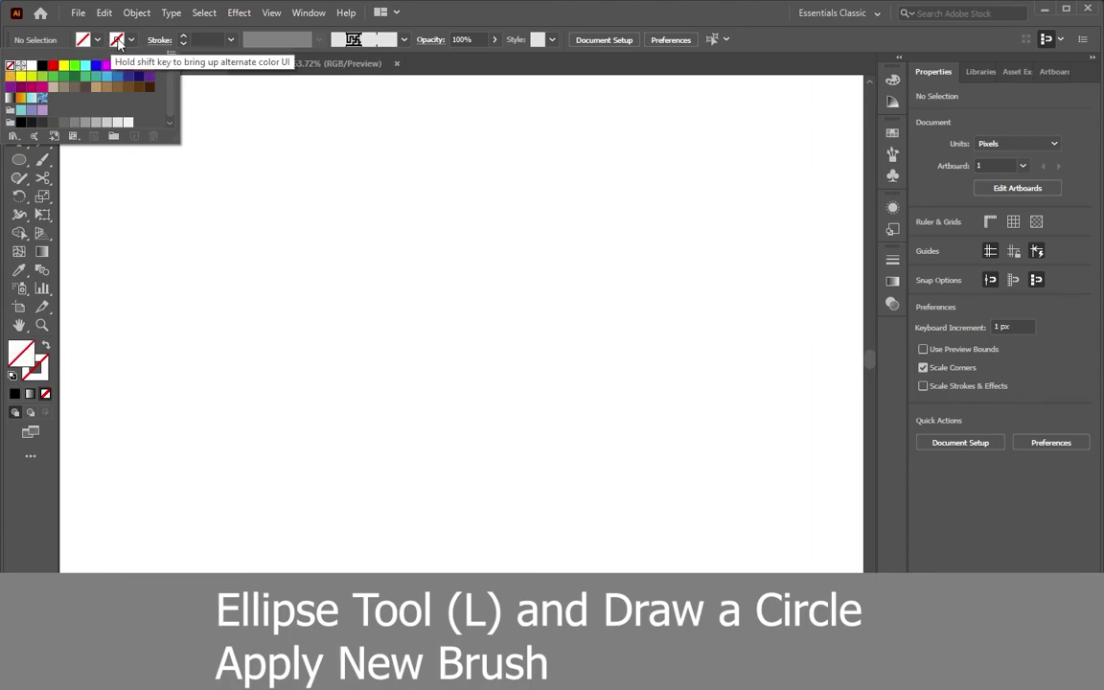
click(131, 40)
click(131, 40)
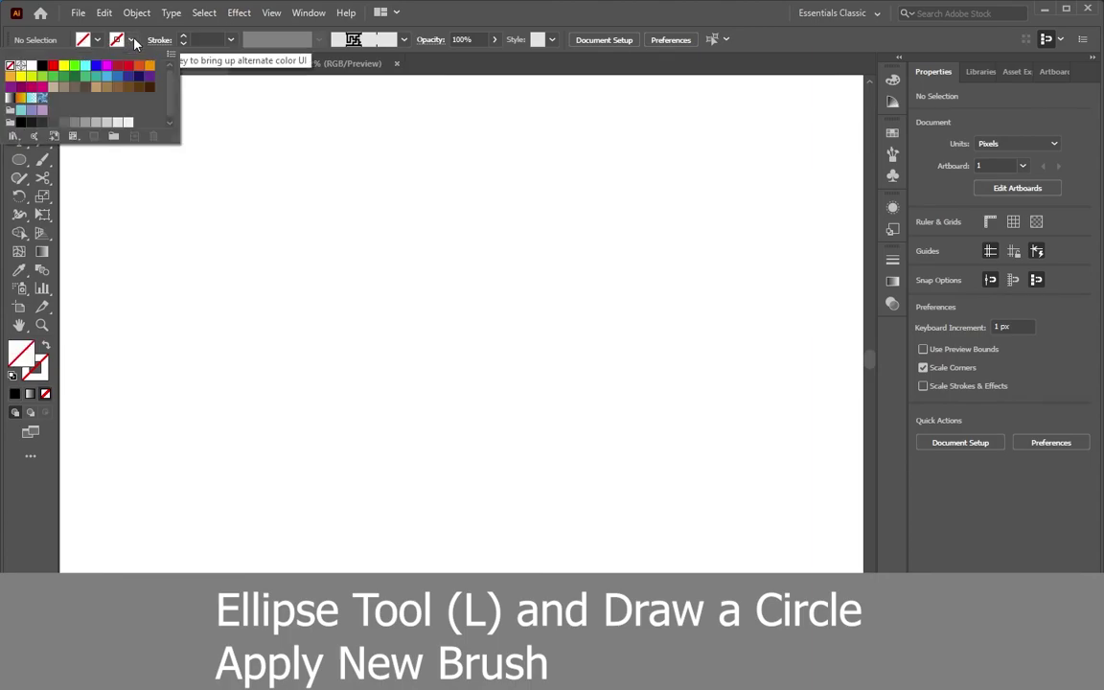
click(42, 67)
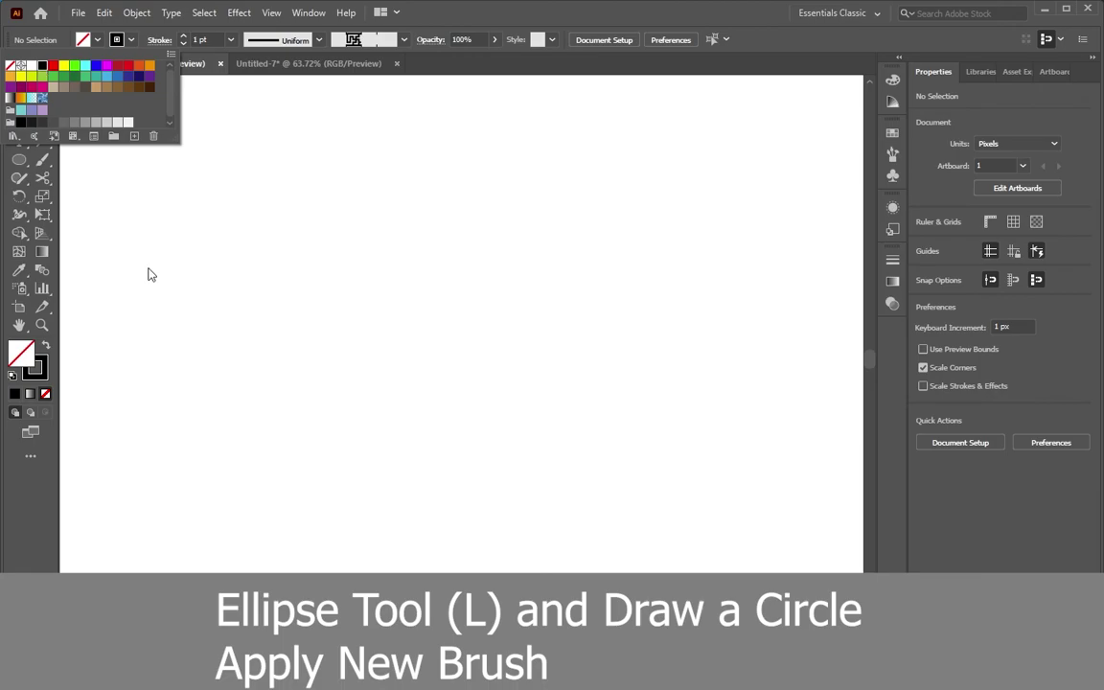
click(19, 161)
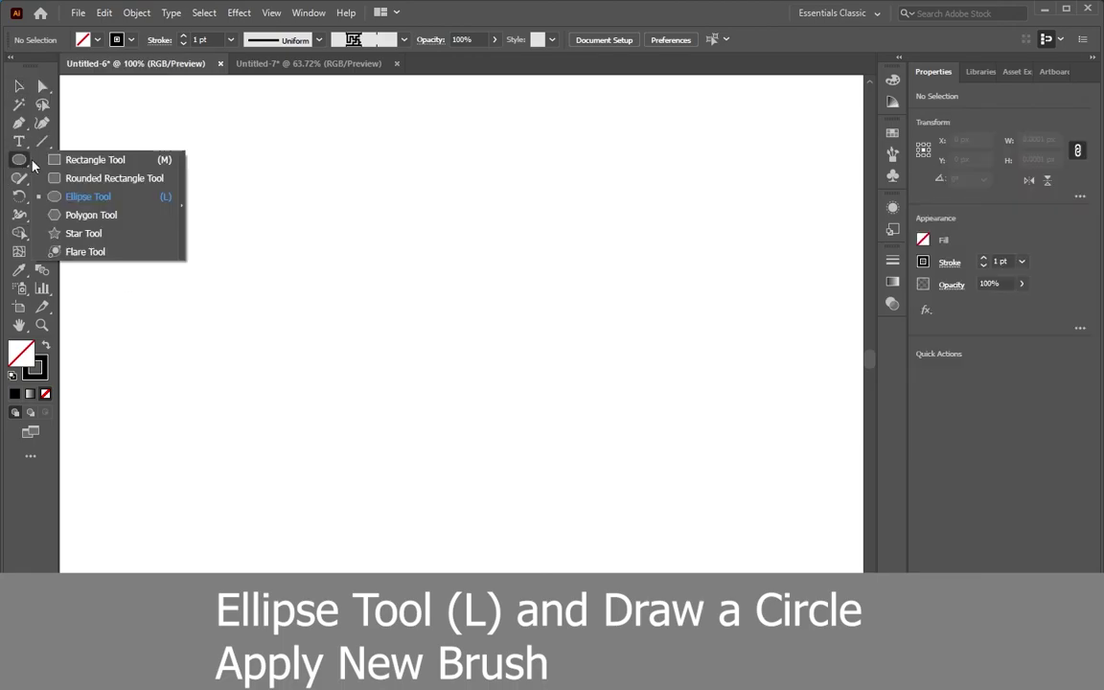
Draw a 466 × 466 px unfilled, black-stroked circle centred on the canvas with the Ellipse Tool
click(89, 198)
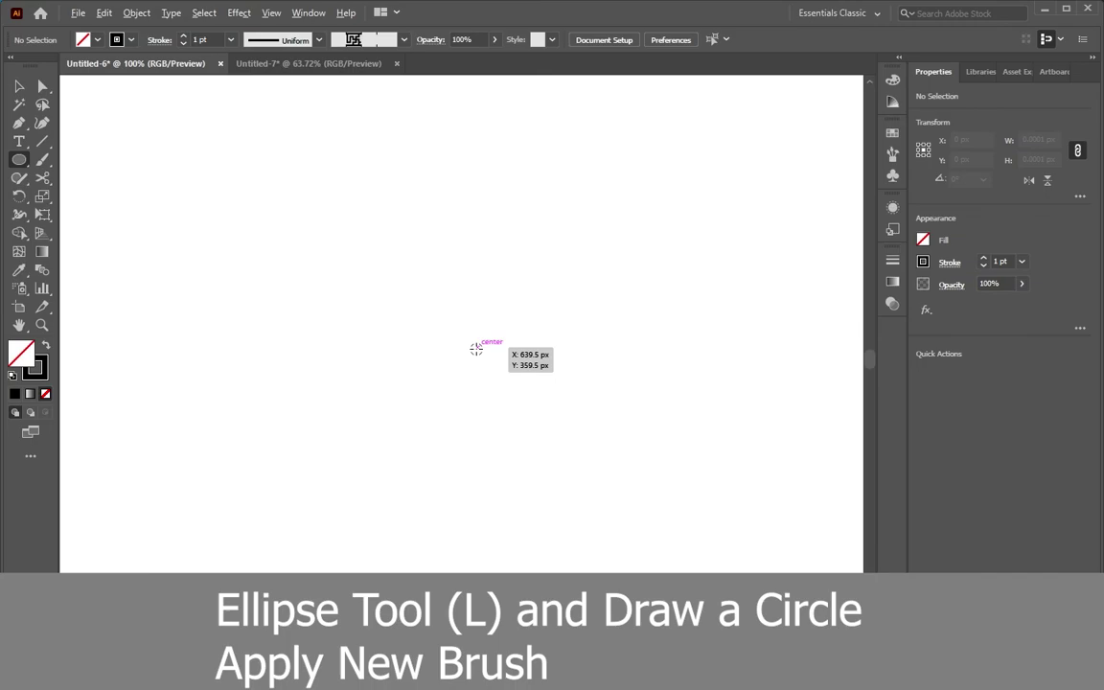
drag(476, 349, 674, 562)
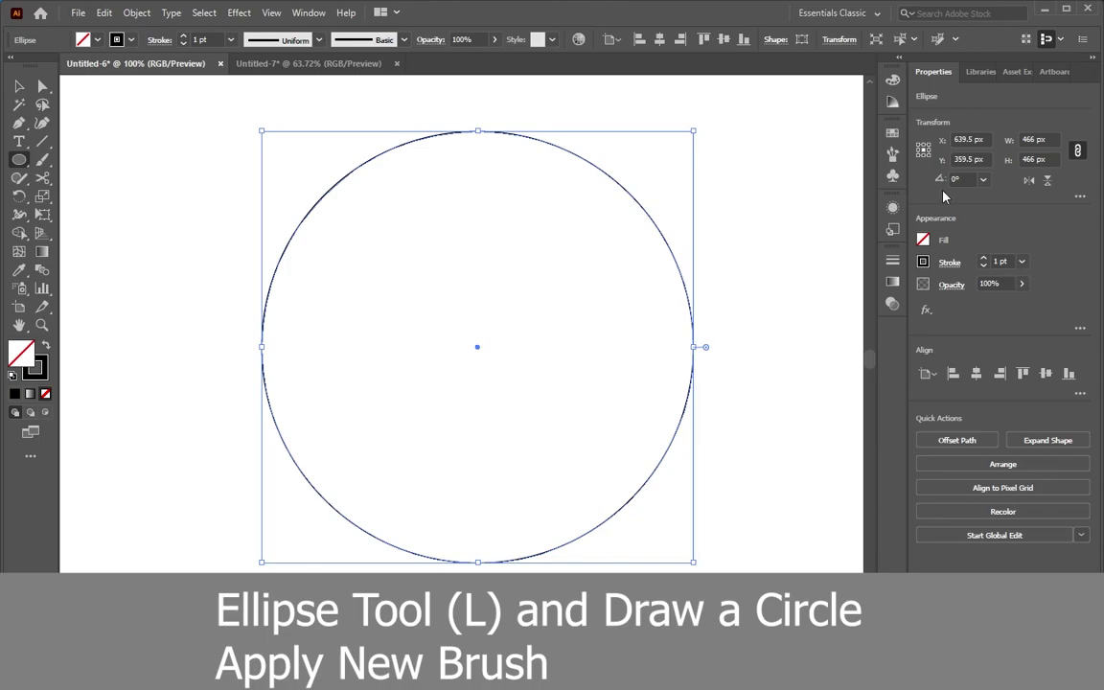
click(891, 156)
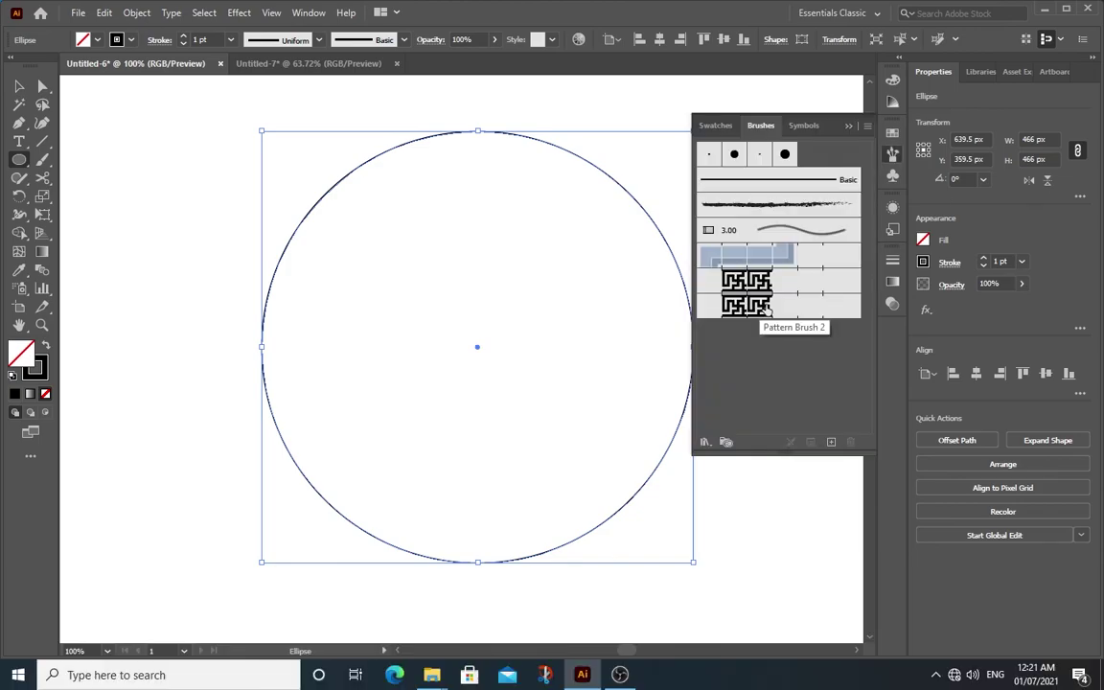
Apply Pattern Brush 2 to the circle to make a maze ring
click(767, 307)
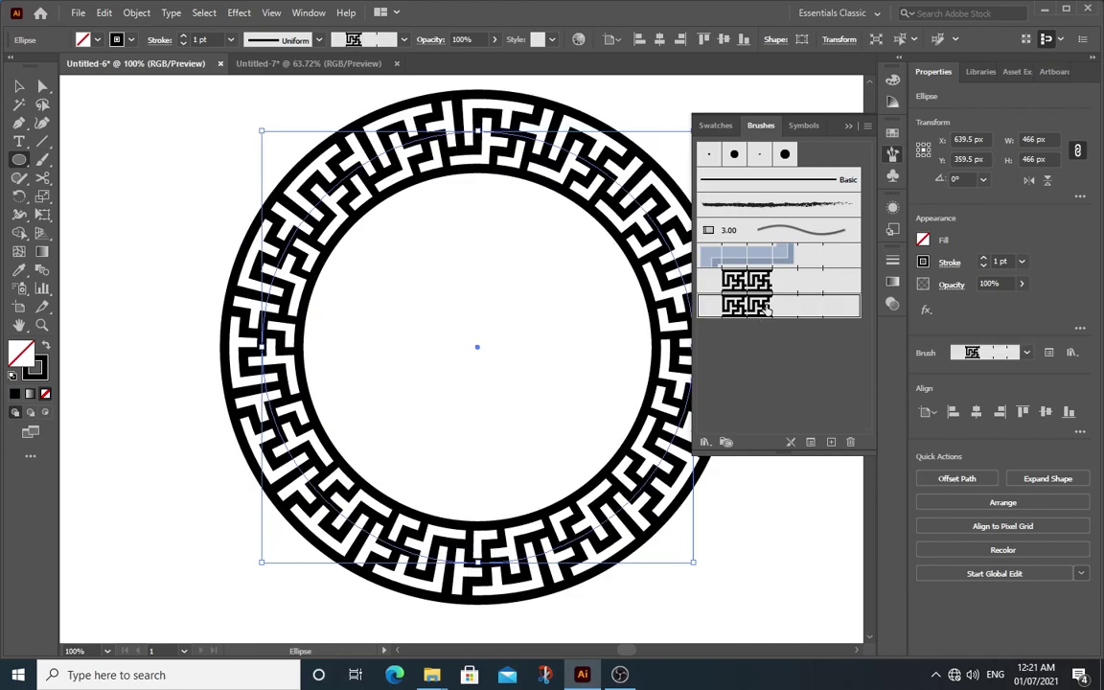
click(848, 127)
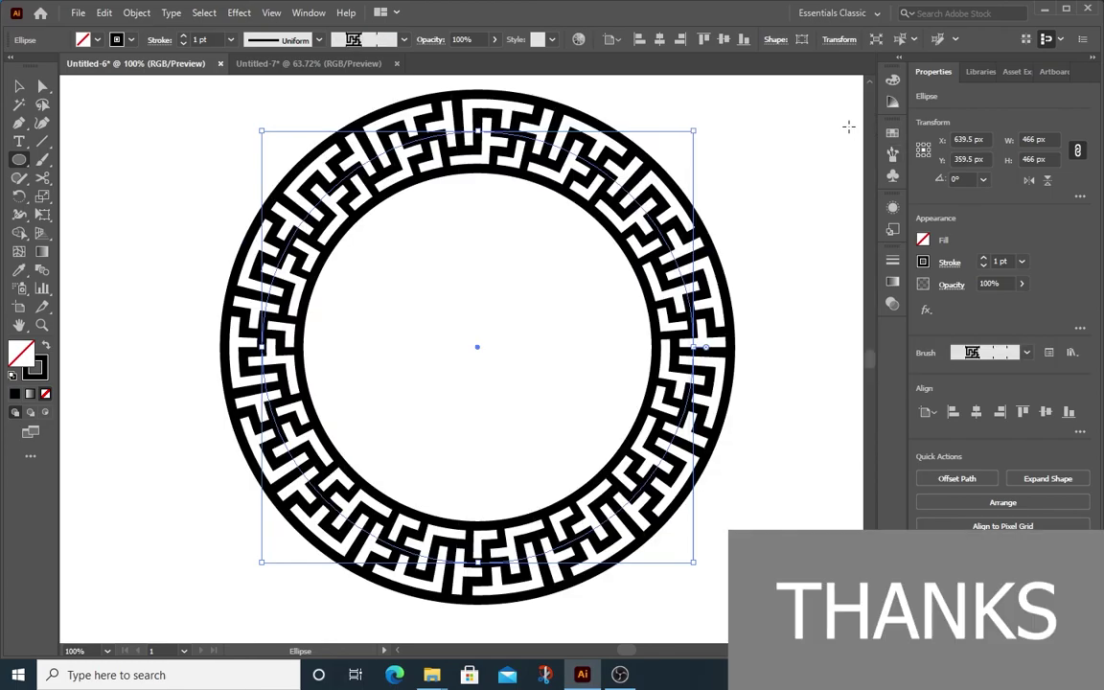
key(ctrl+minus)
click(580, 398)
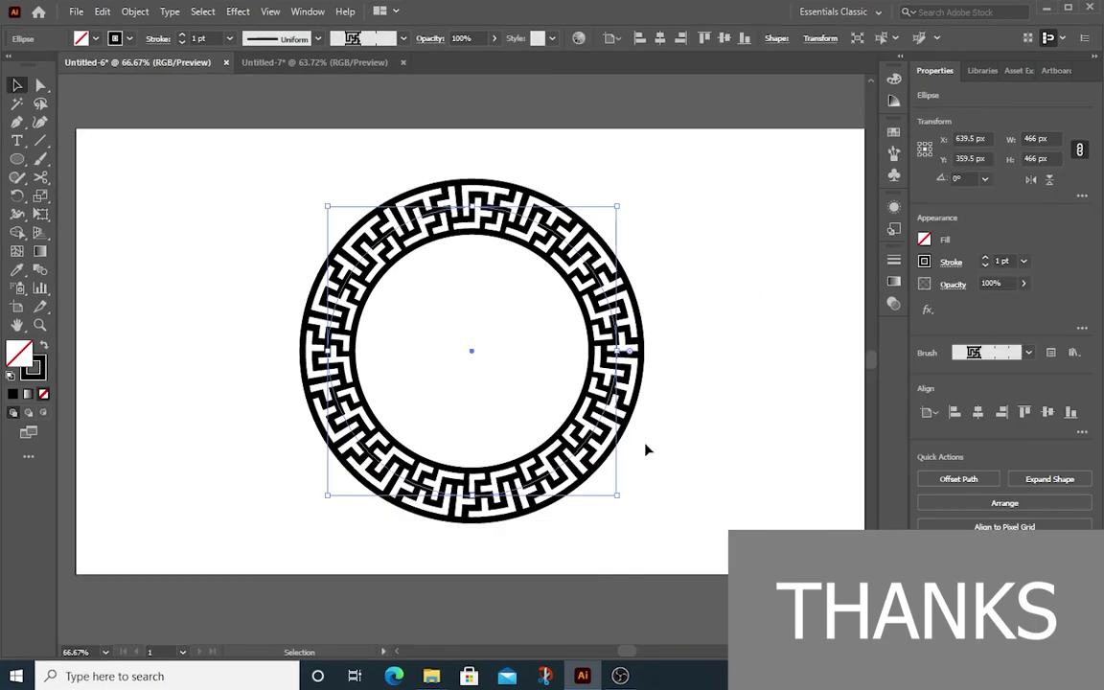
Duplicate the ring, place the copy beside the original, and give it a 1.6 pt stroke
drag(519, 233, 753, 233)
drag(406, 209, 215, 194)
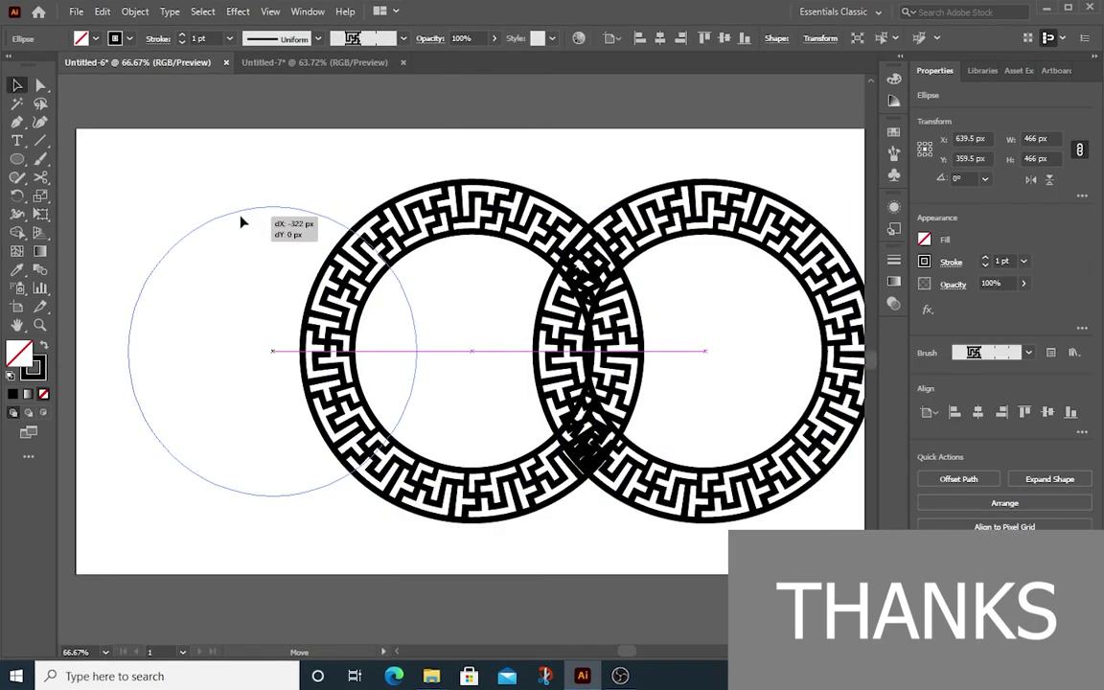
drag(767, 220, 702, 220)
click(205, 39)
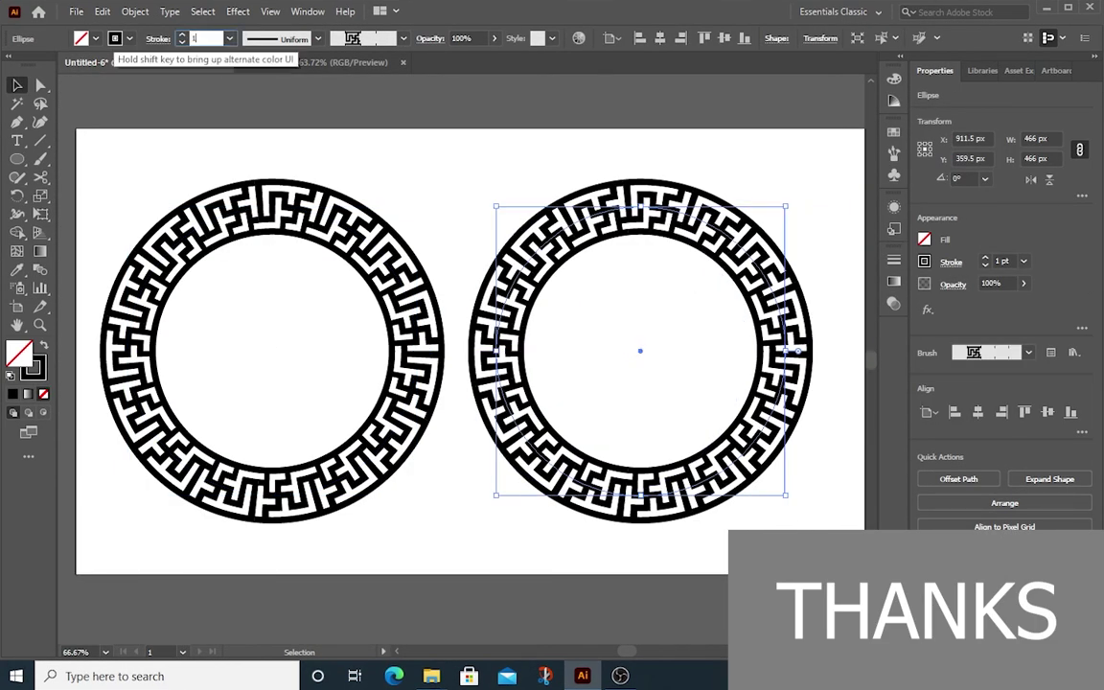
text(.6)
key(Return)
click(518, 153)
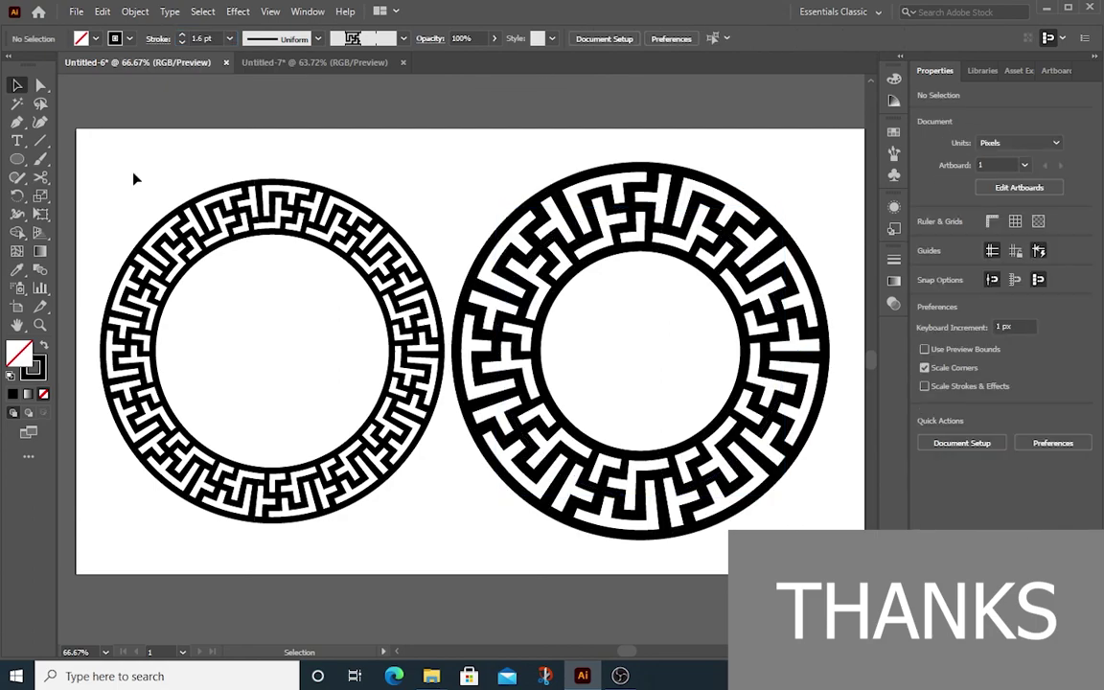
Colour the strokes of both the left and right rings crimson
click(154, 239)
click(95, 38)
click(124, 65)
click(451, 106)
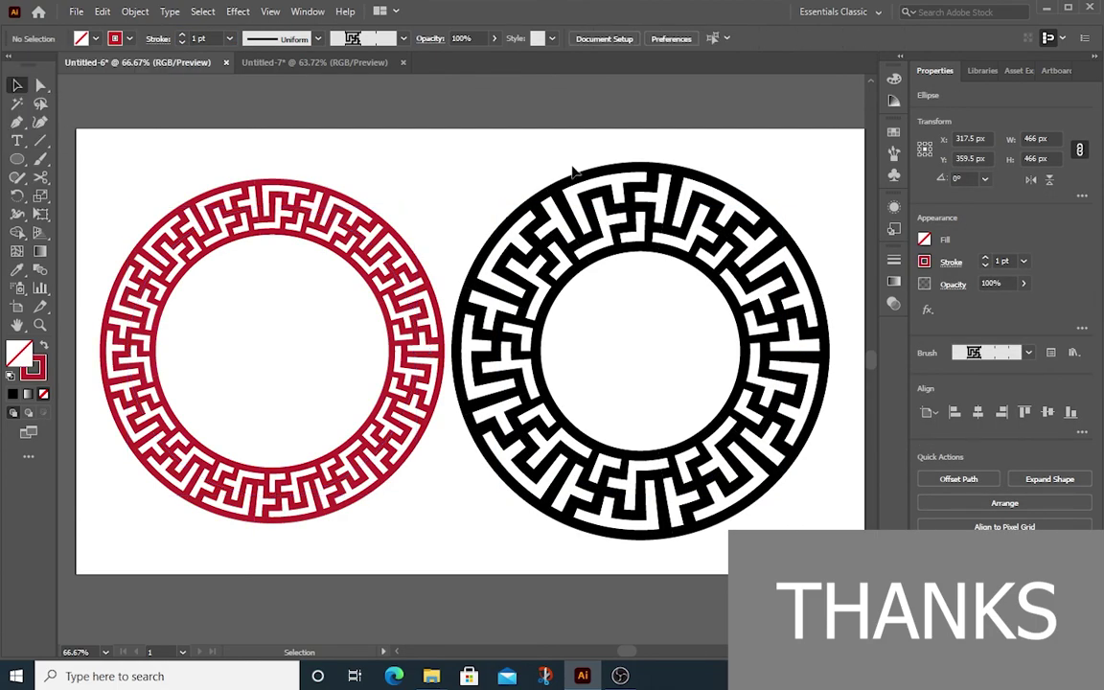
click(670, 182)
click(95, 39)
click(46, 60)
click(314, 92)
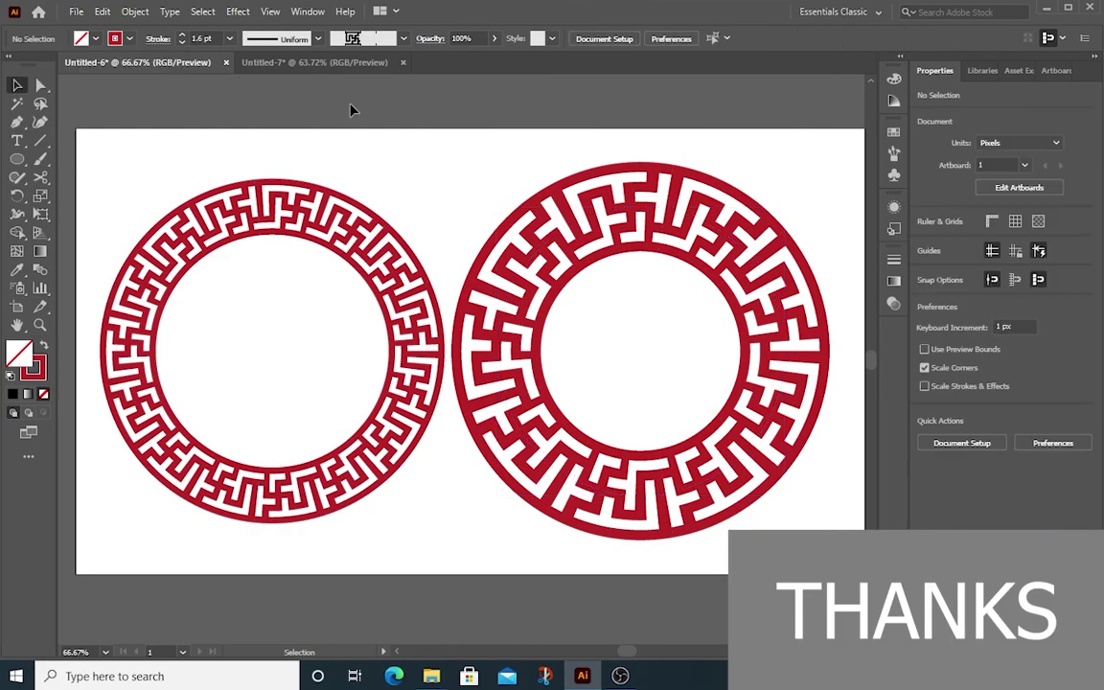